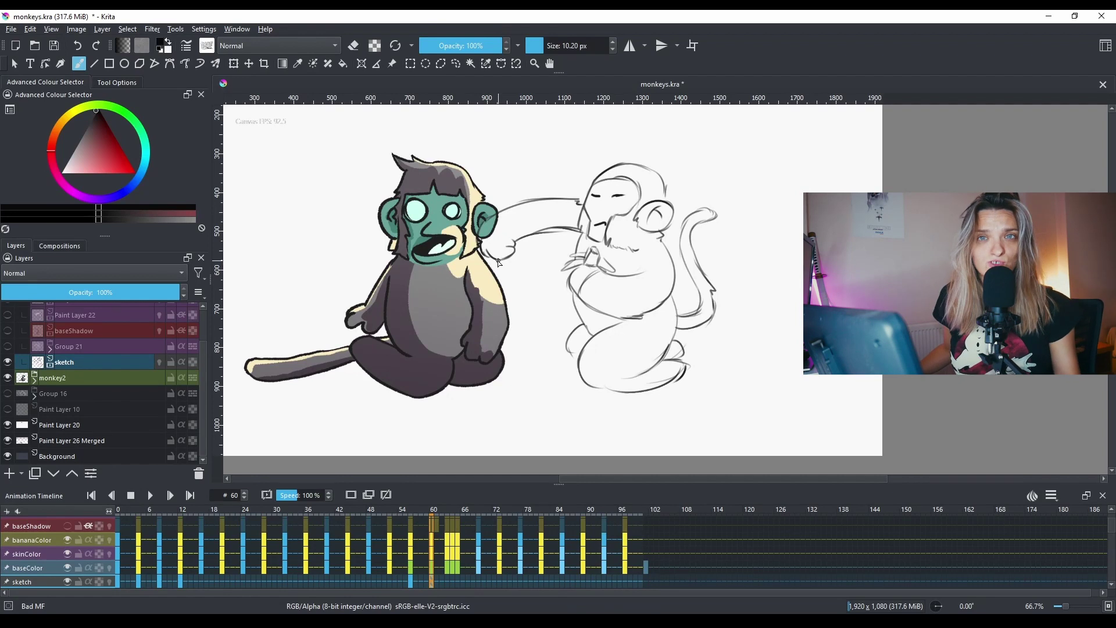
# Step: Hide monkey1's sketch layer in favour of the bodyLines layer, and scrub through the line art frames on the timeline
pyautogui.click(8, 362)
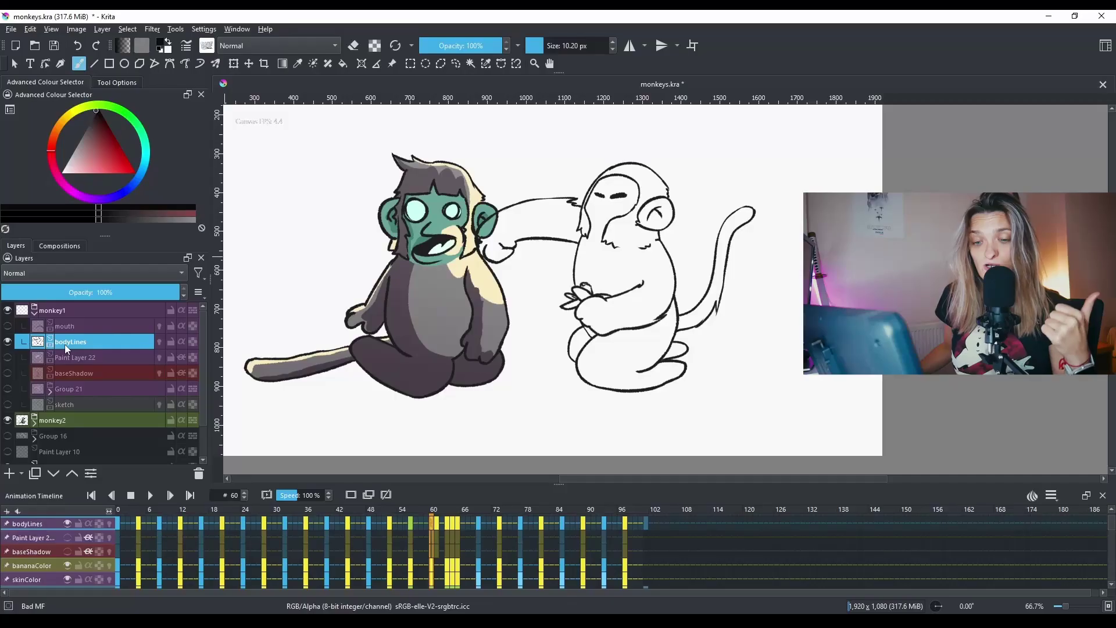
pyautogui.click(238, 514)
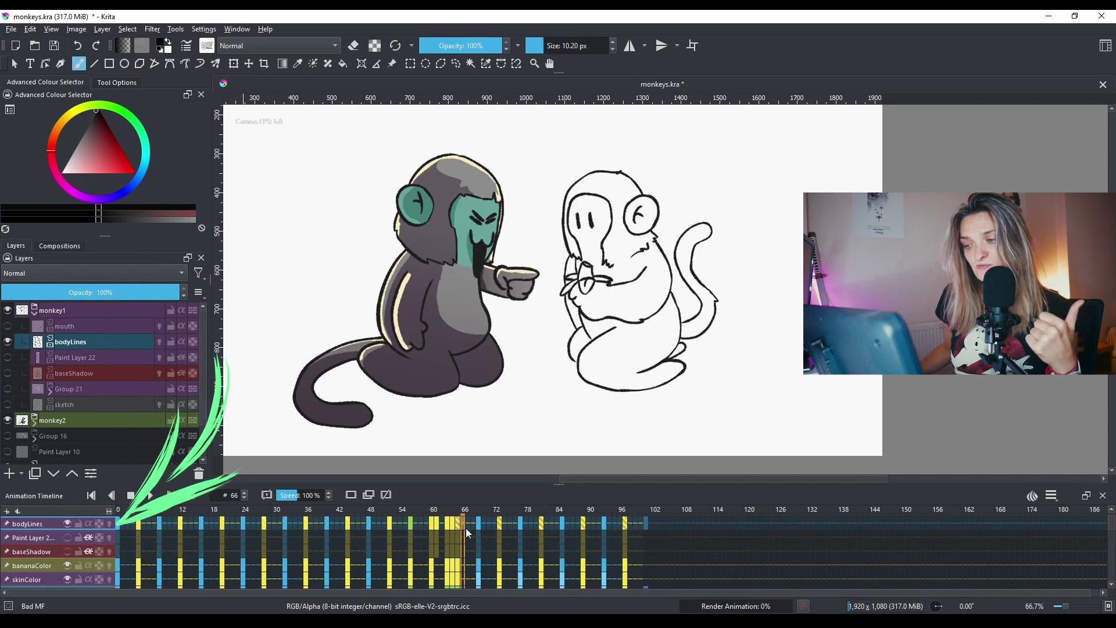
pyautogui.click(409, 528)
pyautogui.click(422, 530)
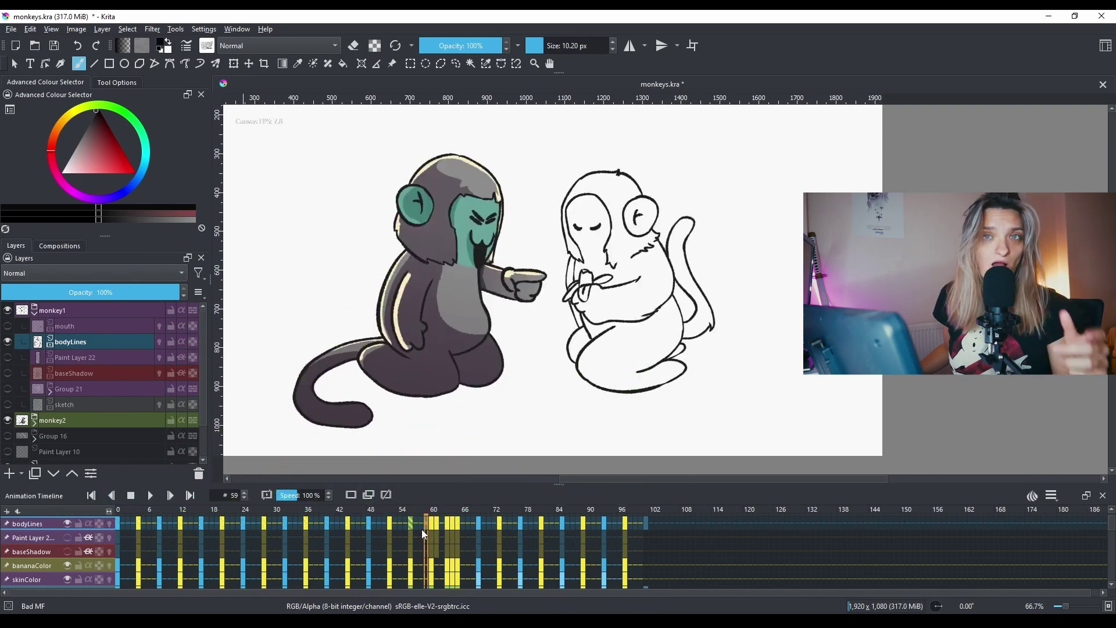
# Step: Show the mouth layer in the monkey1 group and play the animation from frame 0, then stop playback
pyautogui.click(86, 329)
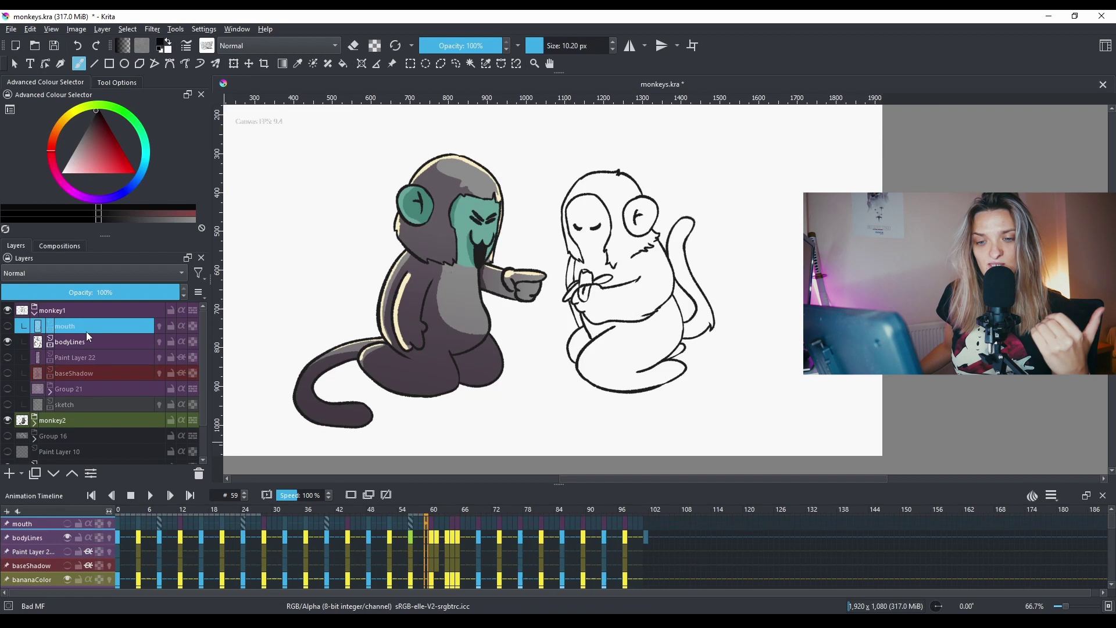
pyautogui.click(9, 327)
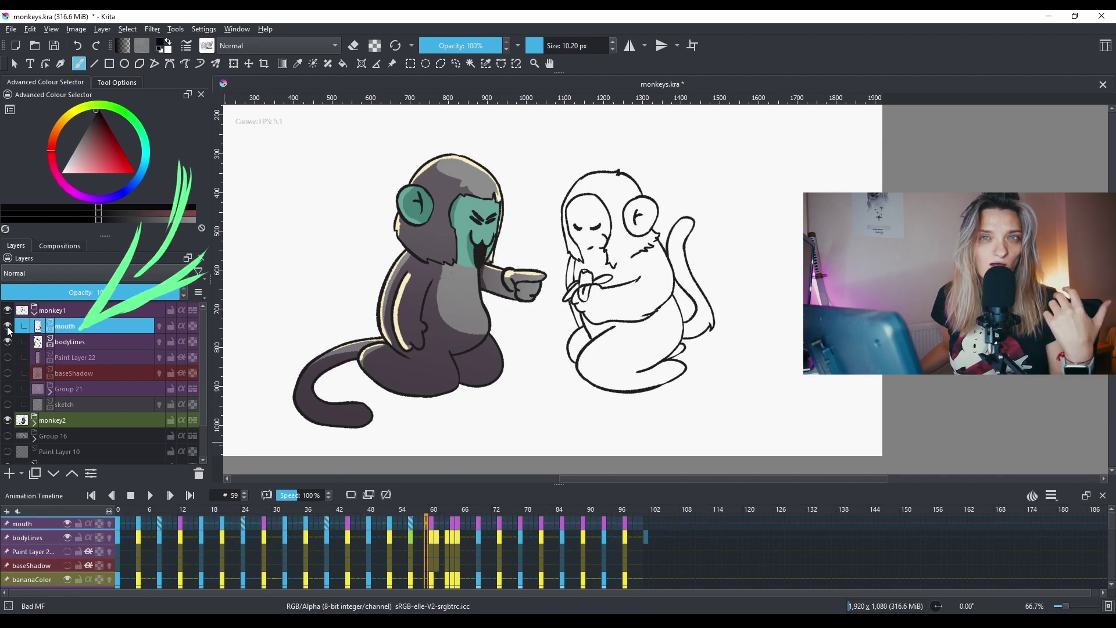
pyautogui.moveTo(24, 330)
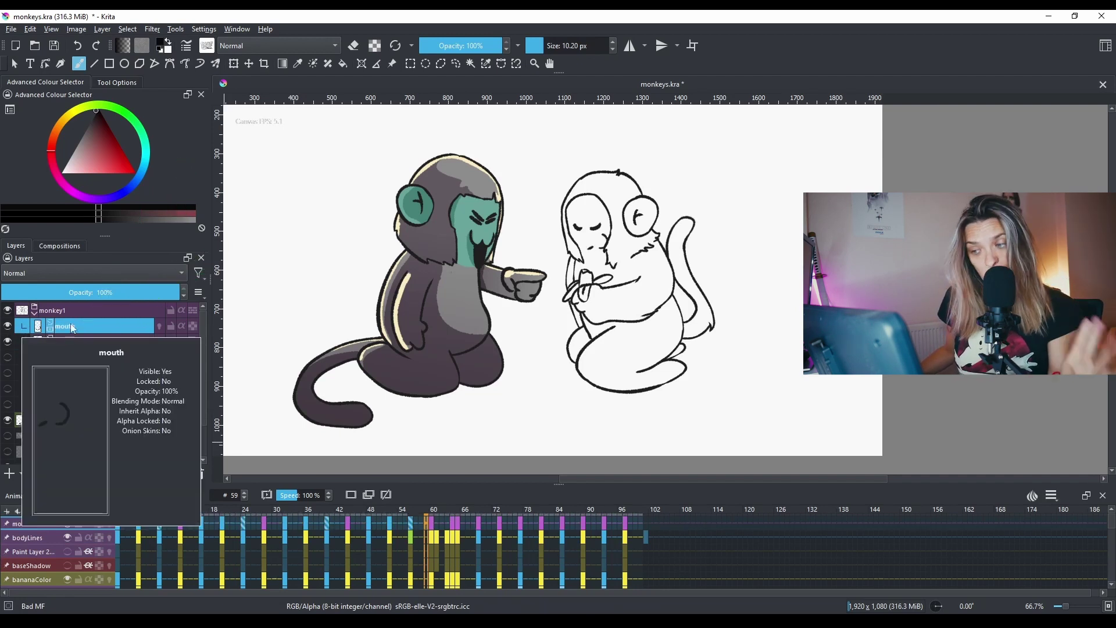
pyautogui.click(118, 508)
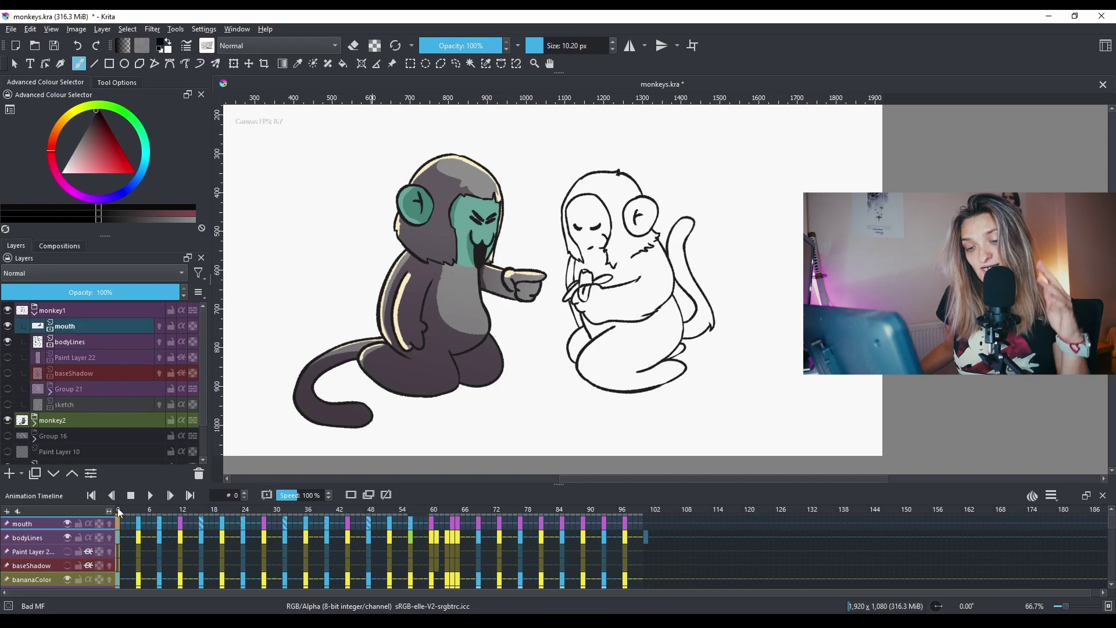
pyautogui.click(150, 495)
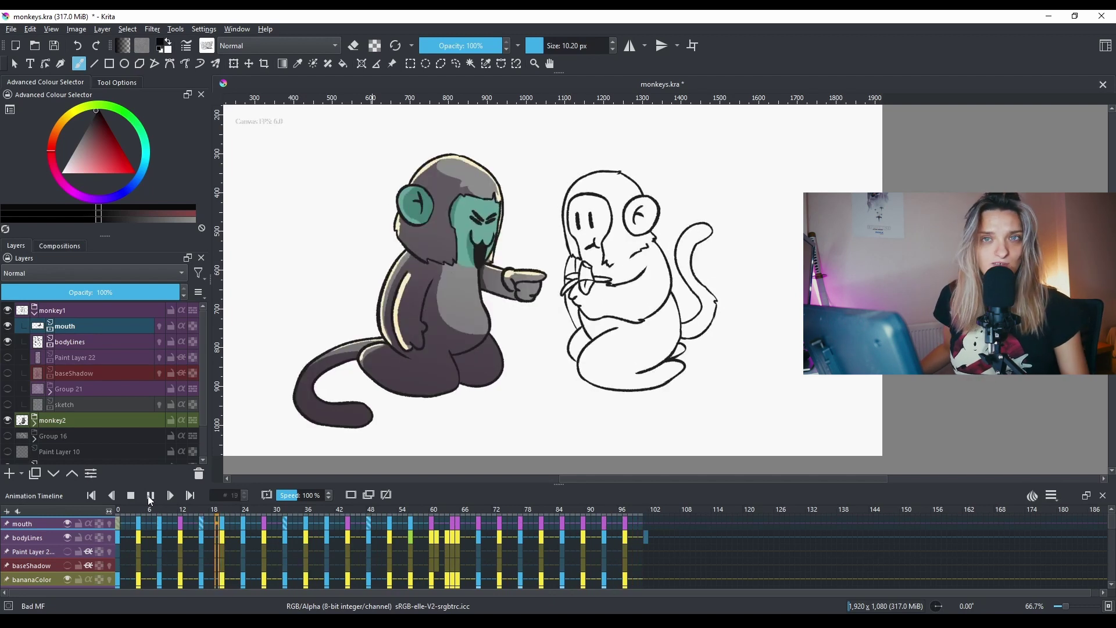
pyautogui.click(150, 496)
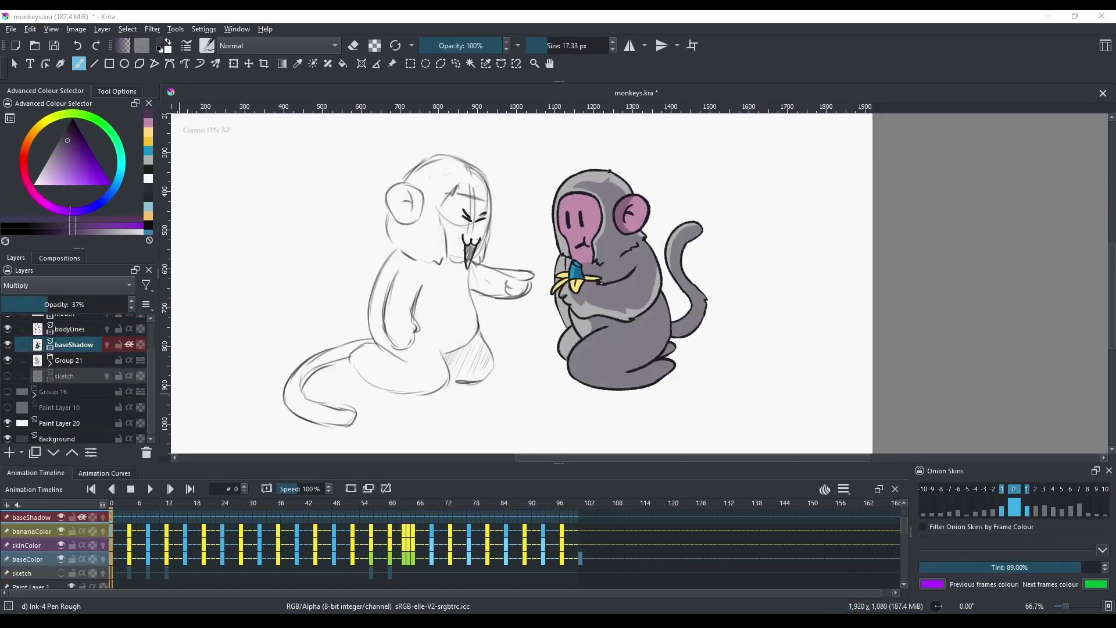
# Step: Outline the shadow areas on the banana-eating monkey's head and body on the baseShadow layer at frame 4
pyautogui.scroll(1, 756, 360)
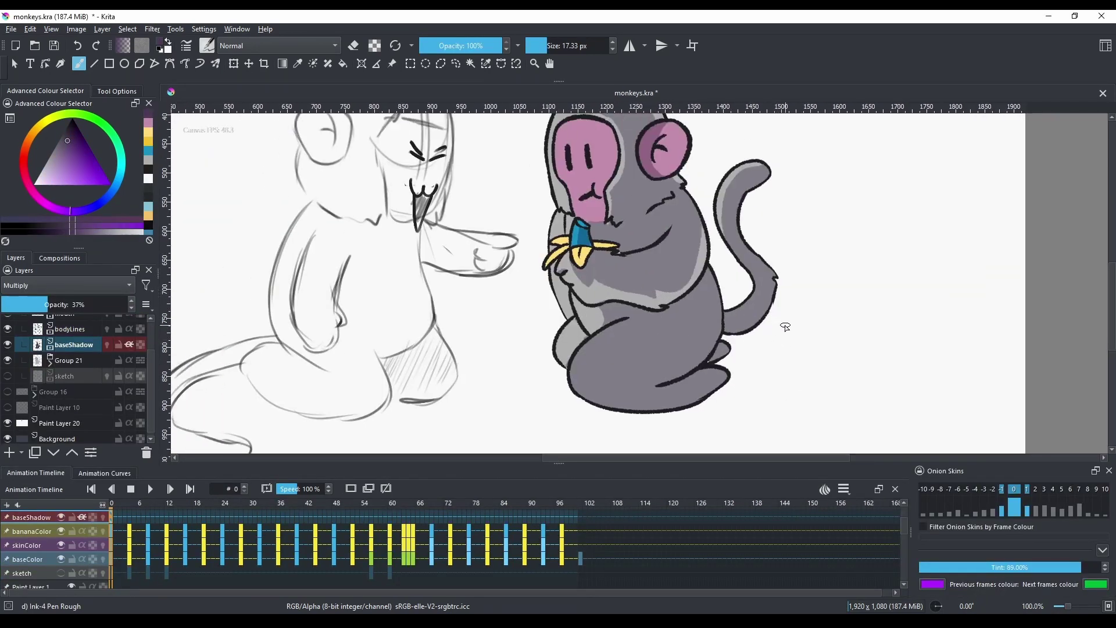
pyautogui.hotkey('alt', '.')
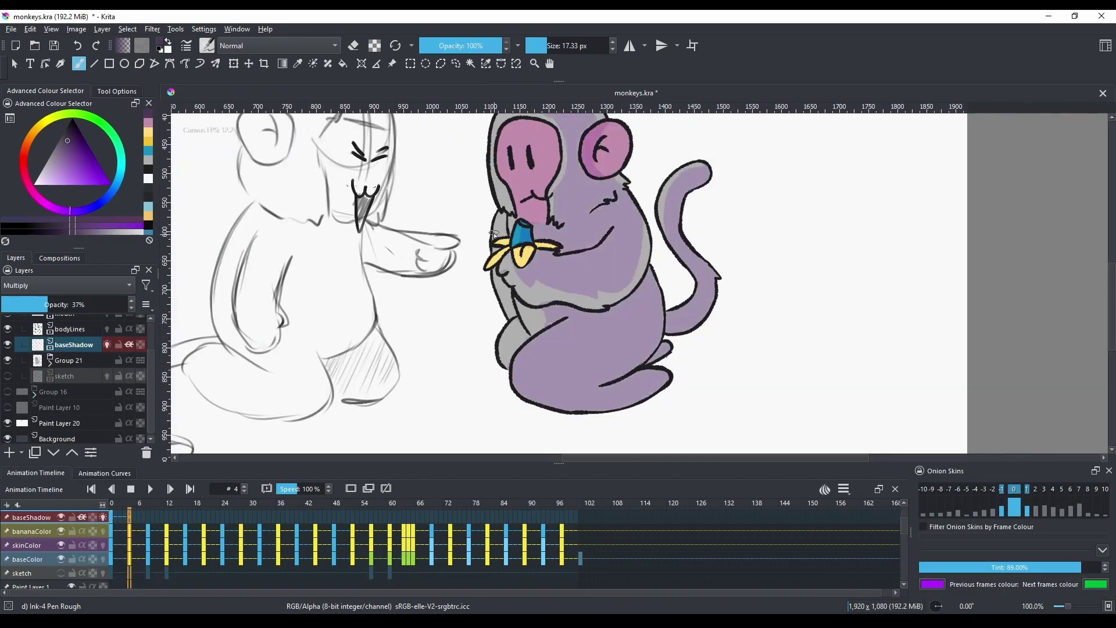
pyautogui.scroll(1, 639, 261)
pyautogui.moveTo(529, 156)
pyautogui.mouseDown()
pyautogui.moveTo(598, 152)
pyautogui.moveTo(566, 273)
pyautogui.mouseUp()
pyautogui.moveTo(532, 314)
pyautogui.mouseDown()
pyautogui.moveTo(526, 321)
pyautogui.moveTo(576, 340)
pyautogui.moveTo(656, 285)
pyautogui.mouseUp()
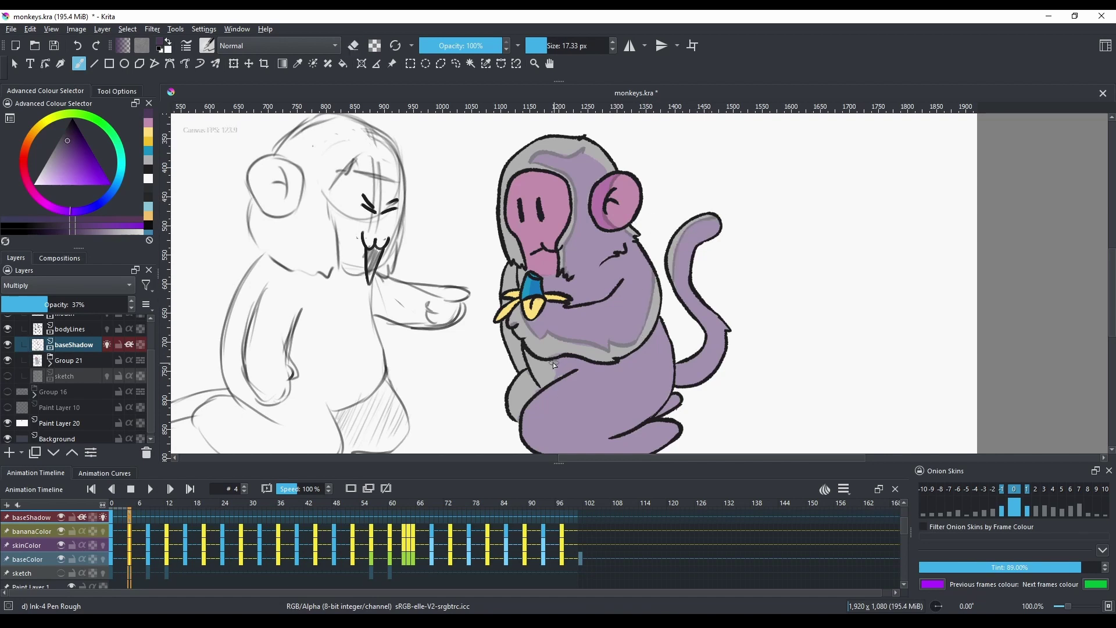
# Step: Turn off the baseShadow layer's onion skins and fill the outlined shadow areas on the monkey at frame 4
pyautogui.click(103, 517)
pyautogui.click(103, 517)
pyautogui.click(102, 516)
pyautogui.press('f')
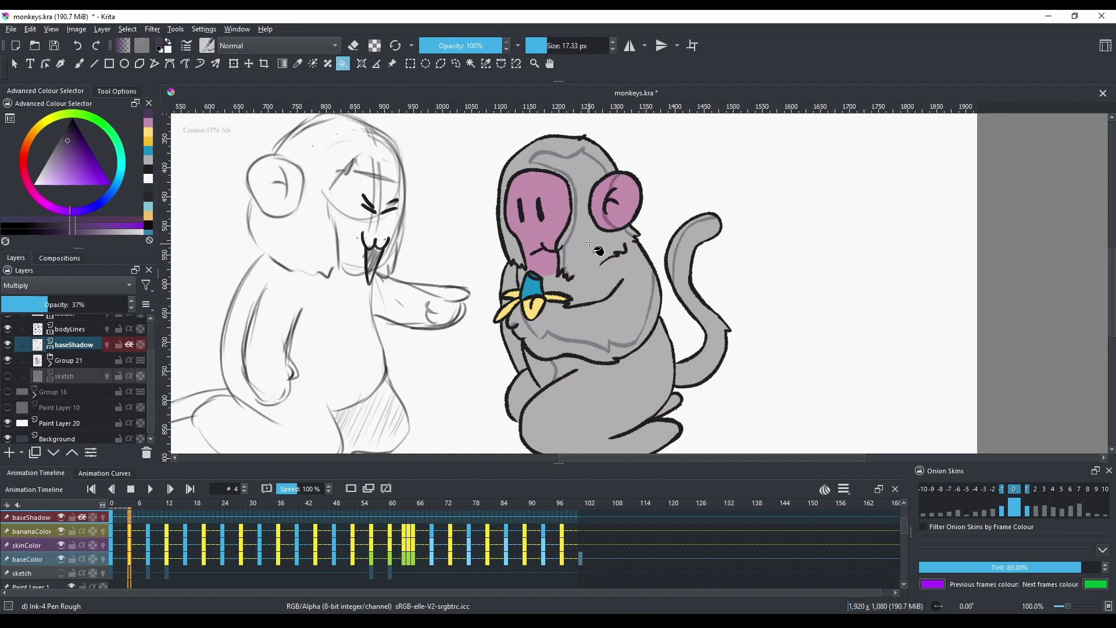
pyautogui.click(599, 290)
# Step: Compare the shading with frame 0 and colour-label the baseShadow keyframe at frame 4 yellow
pyautogui.press('-')
pyautogui.press('-')
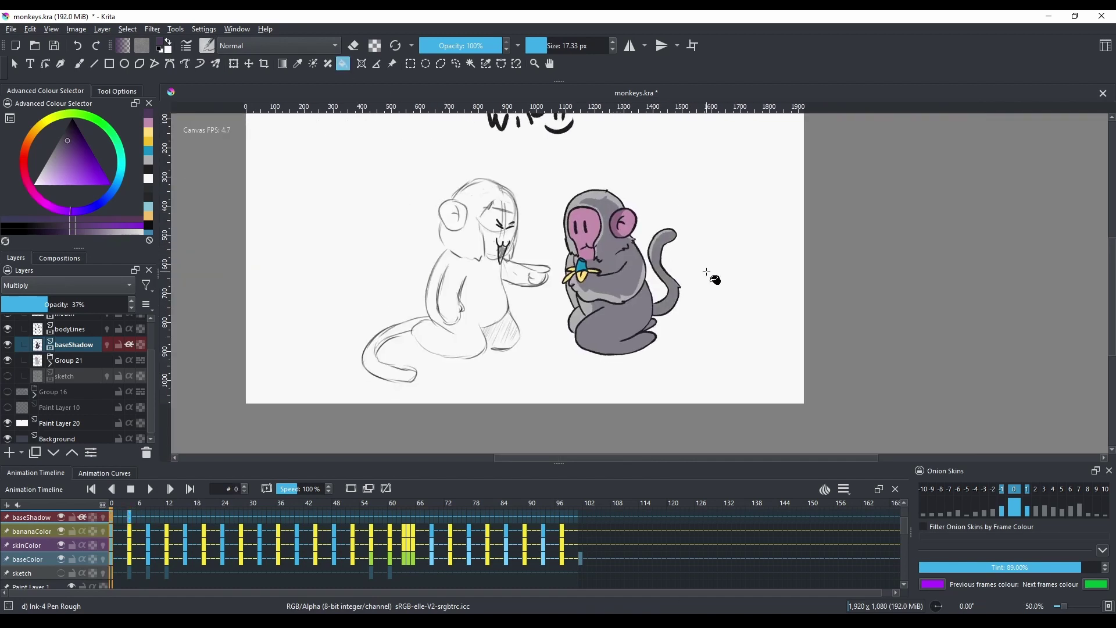
pyautogui.rightClick(129, 520)
pyautogui.click(114, 503)
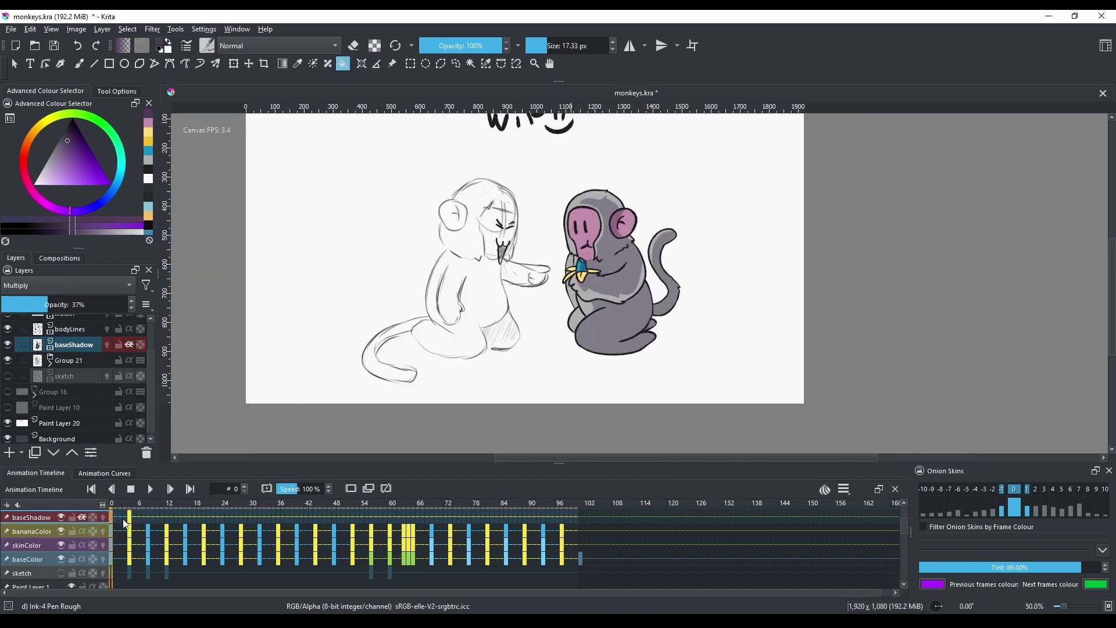
# Step: Check the frame 0 shading and brush in the shadow edge beside the monkey's pink muzzle on baseShadow at frame 4
pyautogui.press('+')
pyautogui.press('+')
pyautogui.press('b')
pyautogui.moveTo(550, 259); pyautogui.dragTo(541, 299)
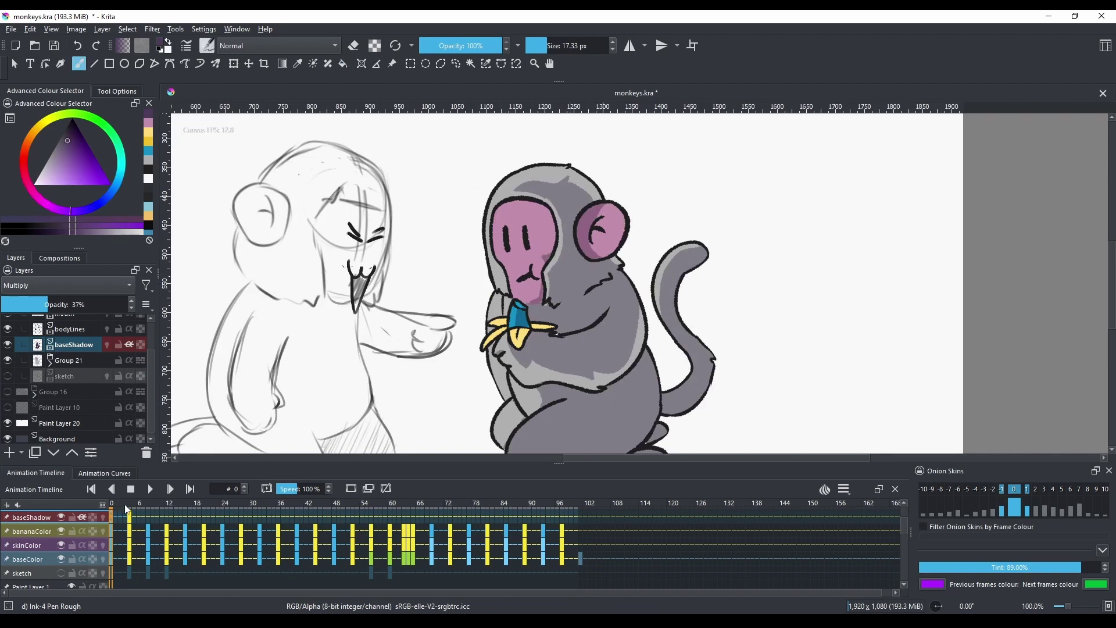
pyautogui.press('Right')
pyautogui.press('Right')
pyautogui.press('Right')
pyautogui.press('Right')
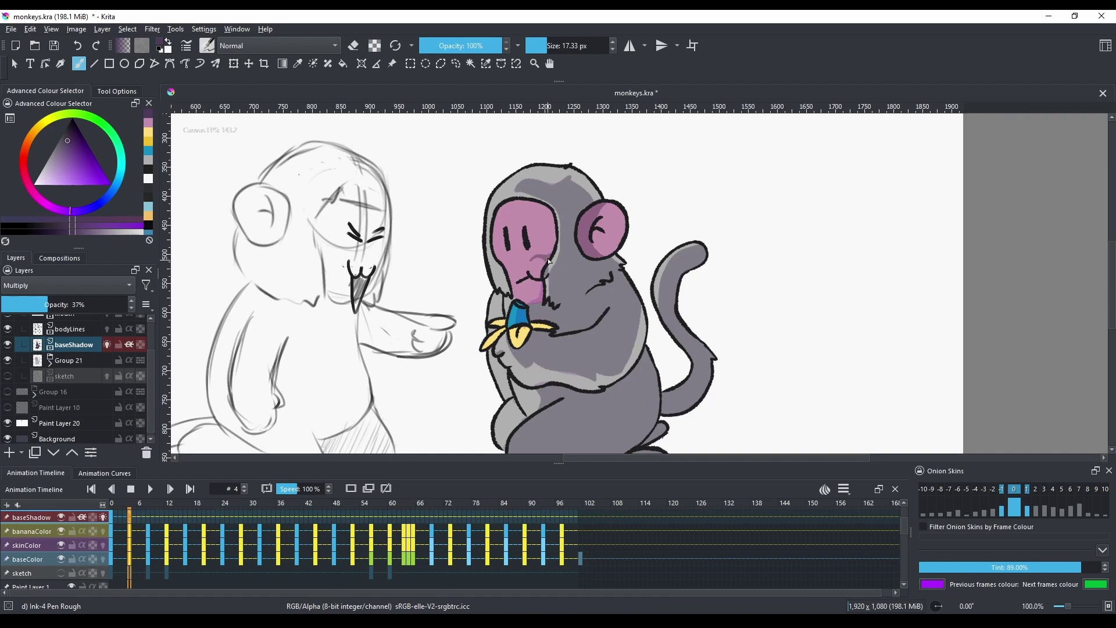
pyautogui.moveTo(544, 283); pyautogui.dragTo(538, 302)
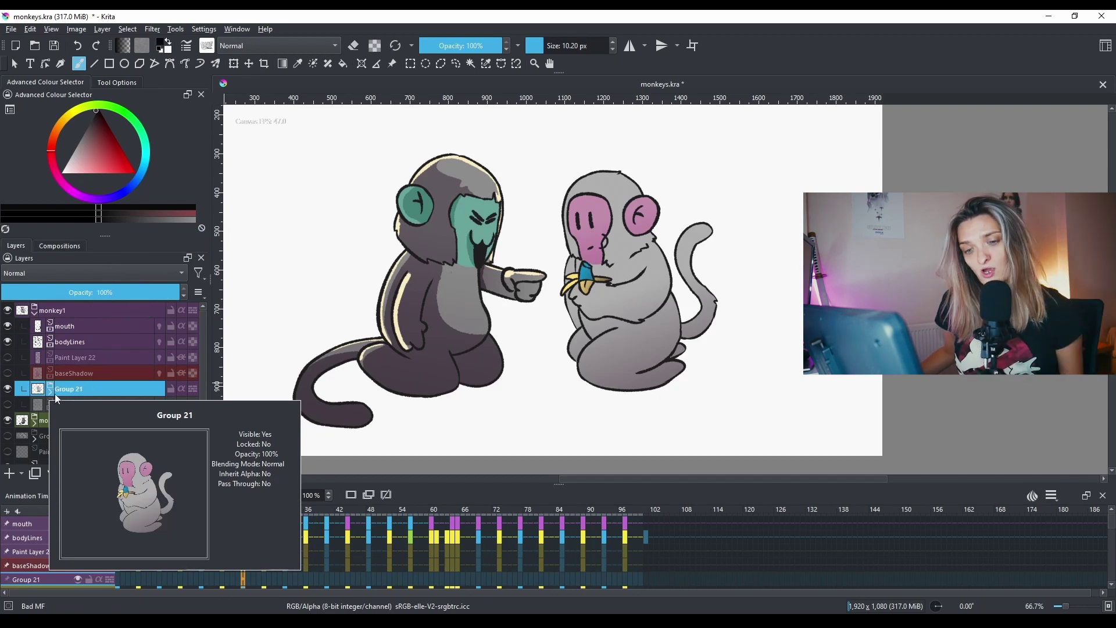
# Step: Expand Group 21 and toggle the Mask Layer in the bananacolor group off and on to compare the banana's shading
pyautogui.click(48, 393)
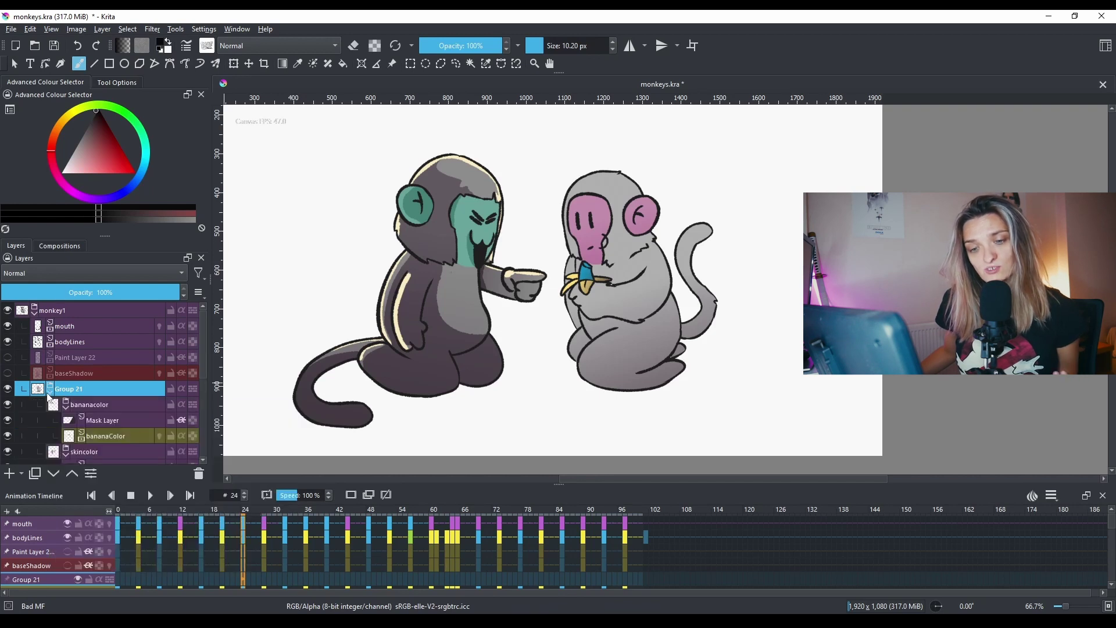
pyautogui.click(107, 404)
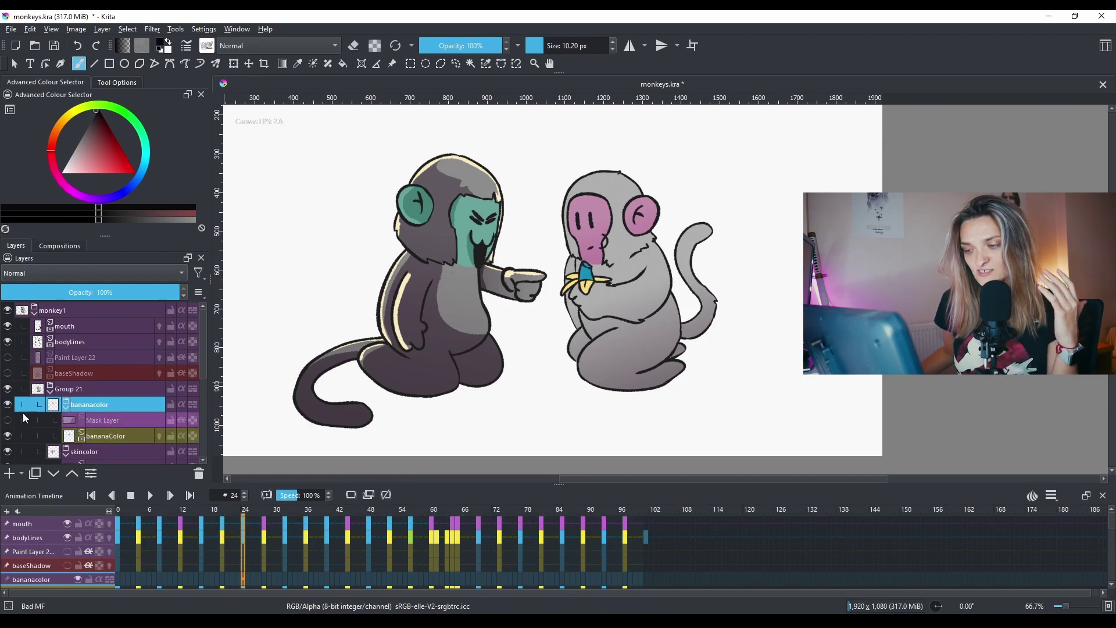
pyautogui.click(8, 421)
pyautogui.scroll(3, 477, 308)
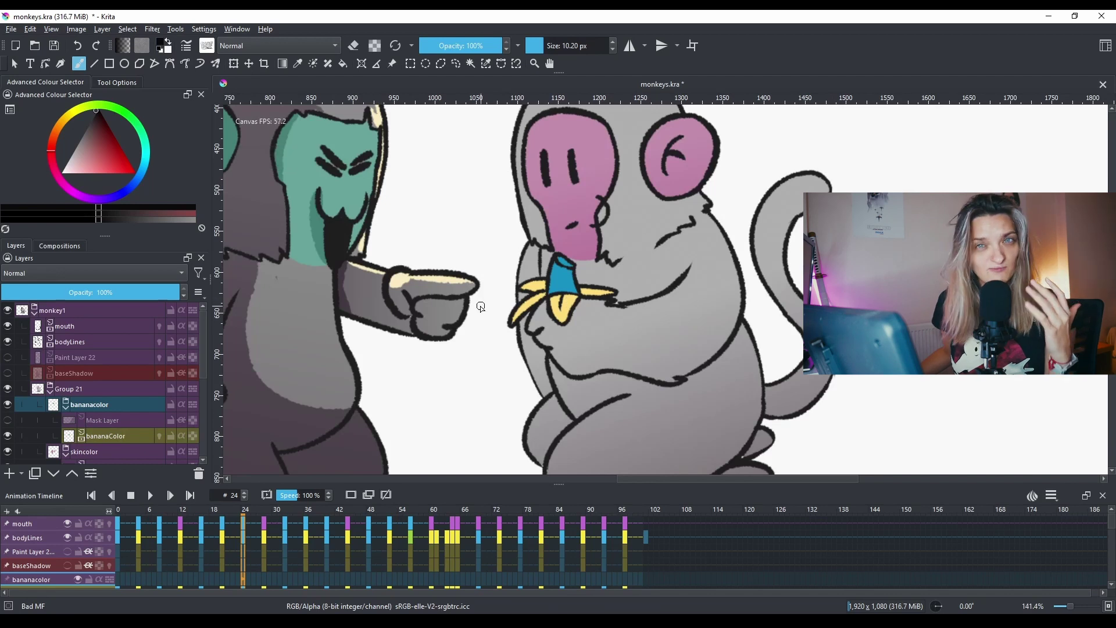
pyautogui.click(7, 419)
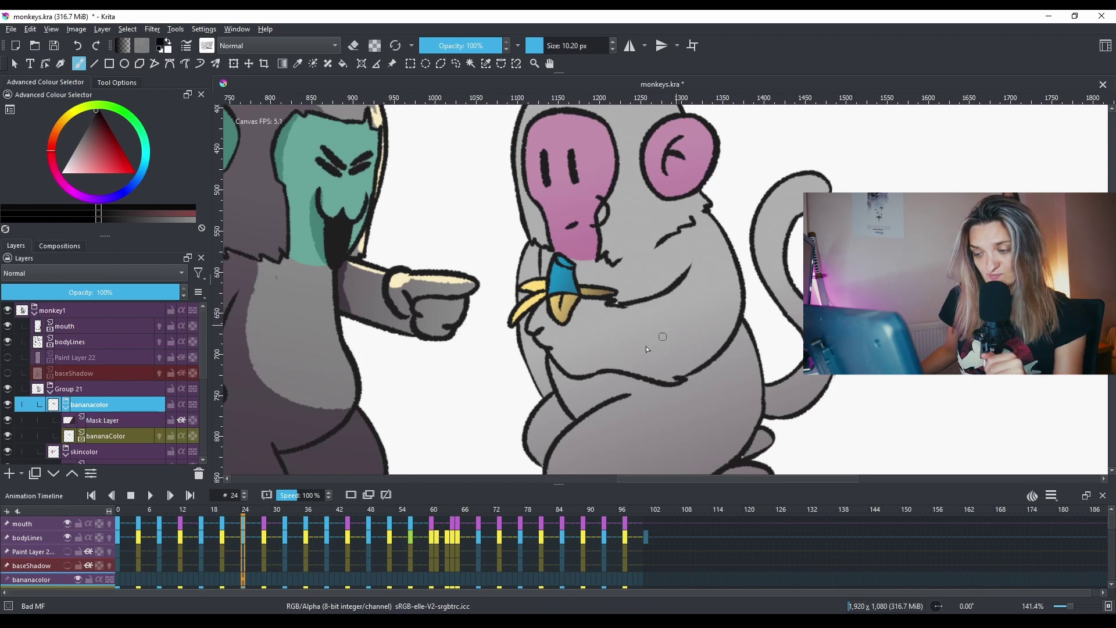
# Step: Toggle the Mask Layer in the skincolor group off and on to compare the skin gradient, collapsing the bananacolor and skincolor groups
pyautogui.click(66, 405)
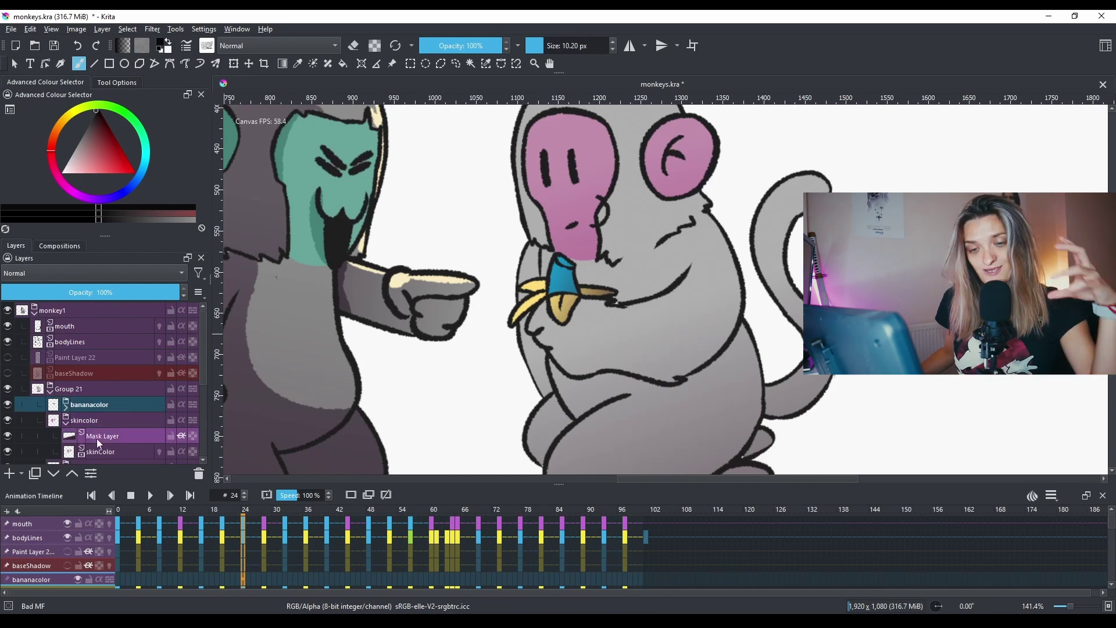
pyautogui.click(8, 437)
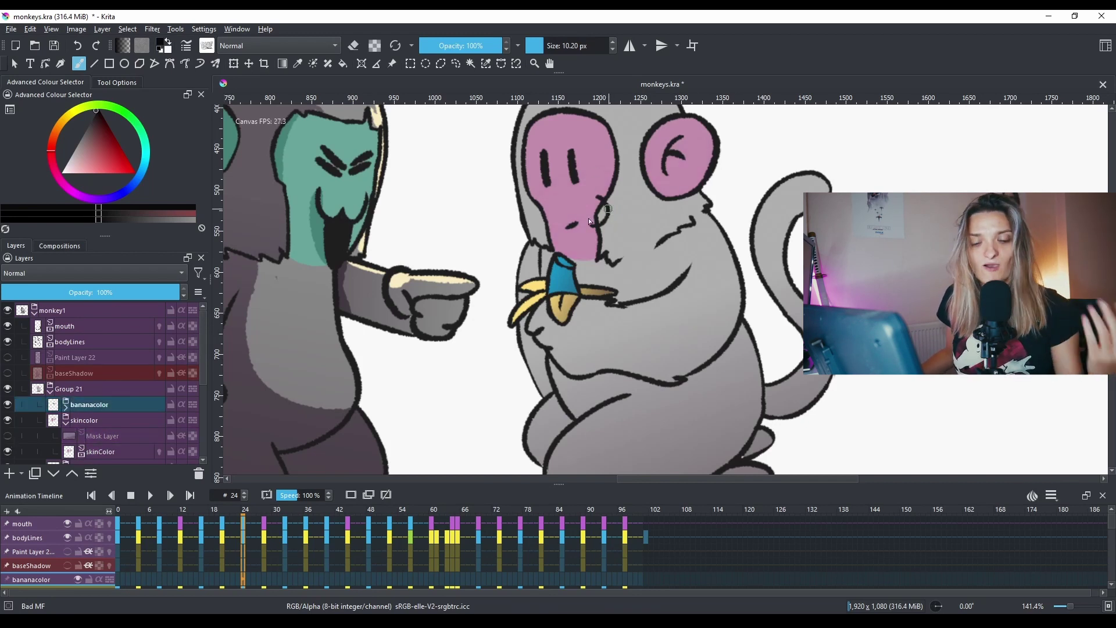
pyautogui.click(8, 436)
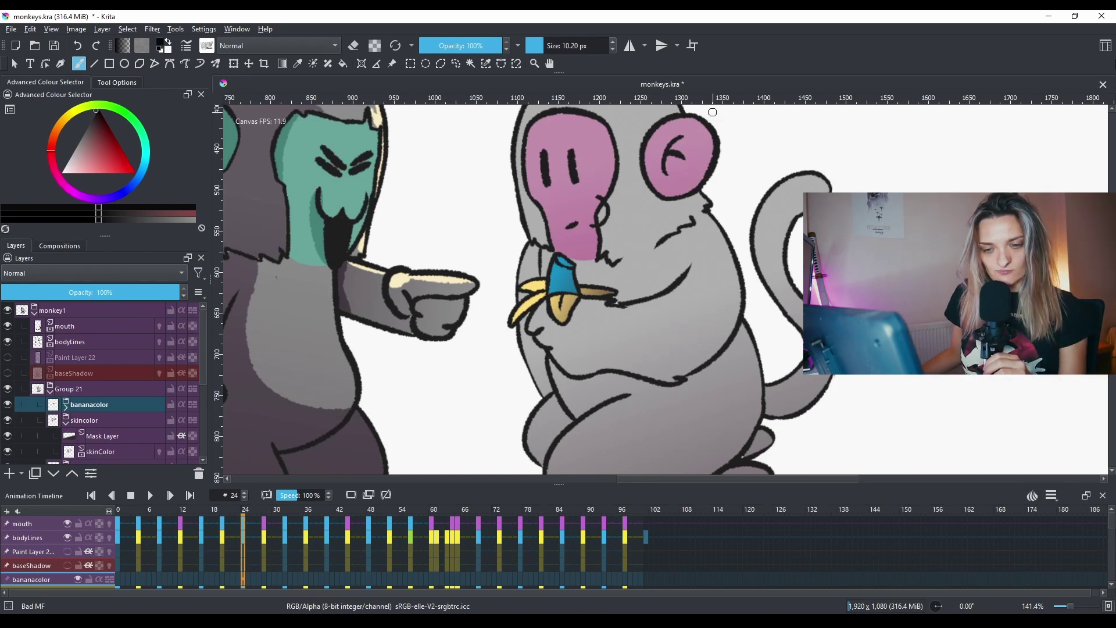
pyautogui.click(66, 425)
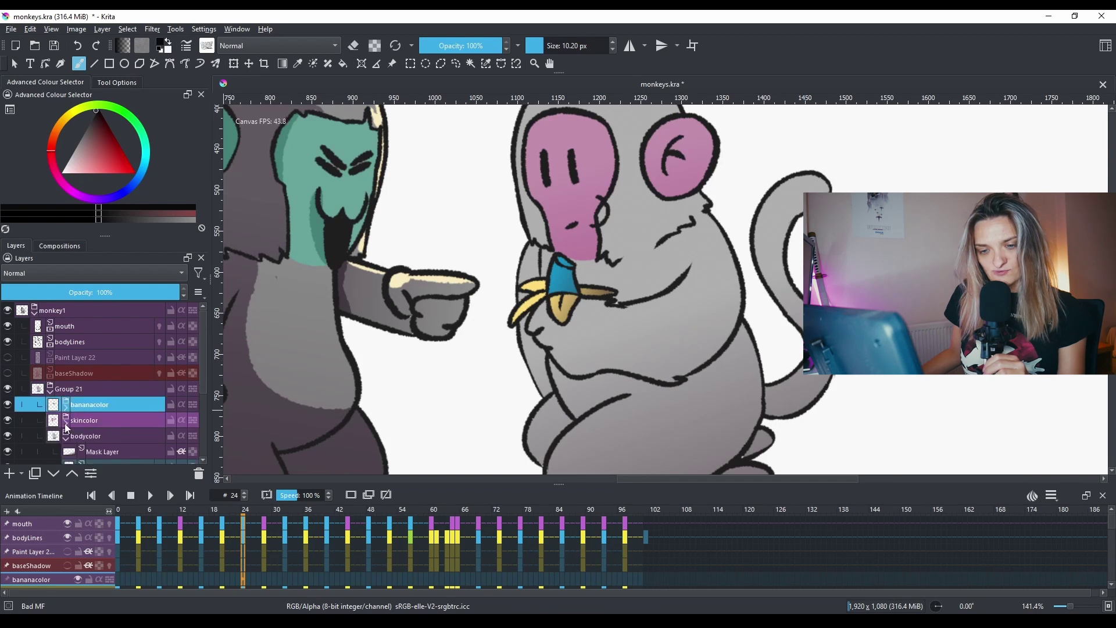
# Step: Toggle the Mask Layer in the bodycolor group off and on to compare the body gradient, and collapse the group
pyautogui.scroll(-1, 90, 420)
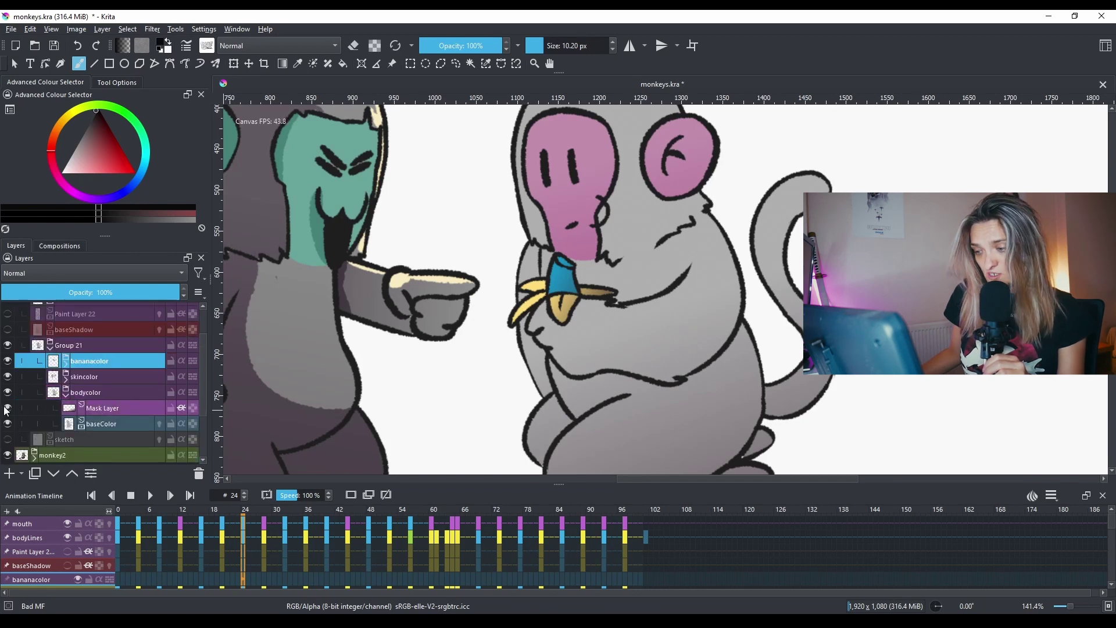
pyautogui.press('1')
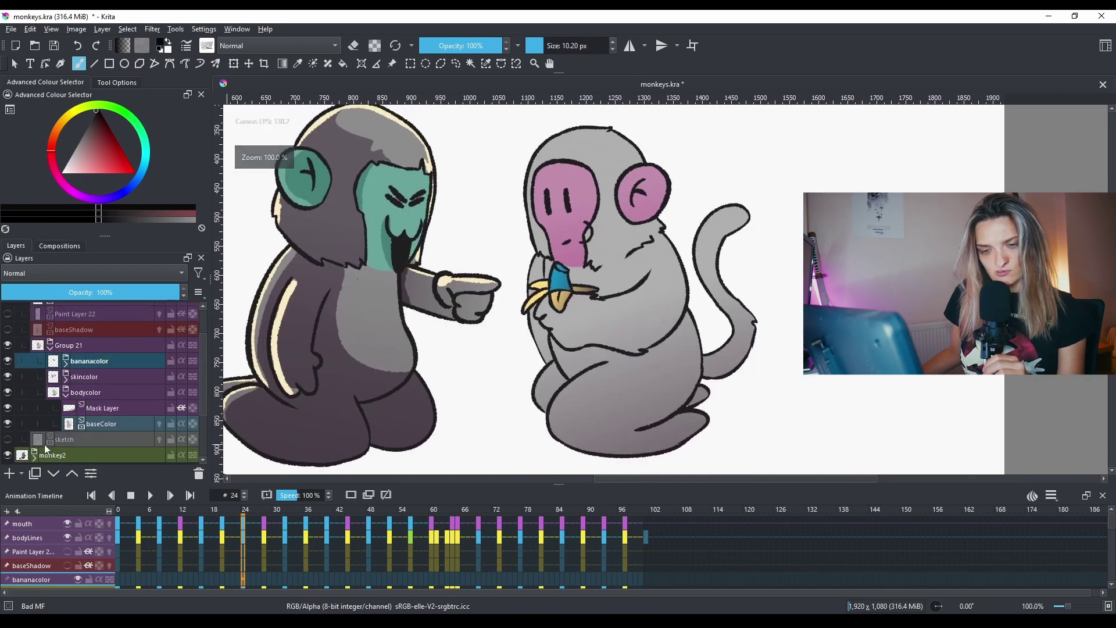
pyautogui.click(7, 408)
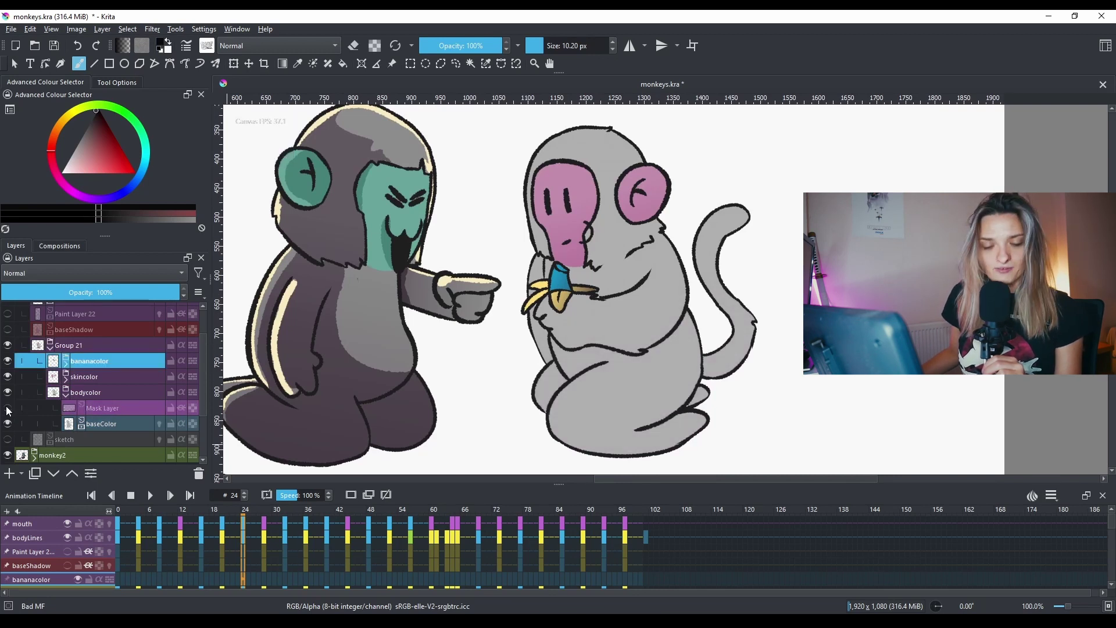
pyautogui.click(8, 409)
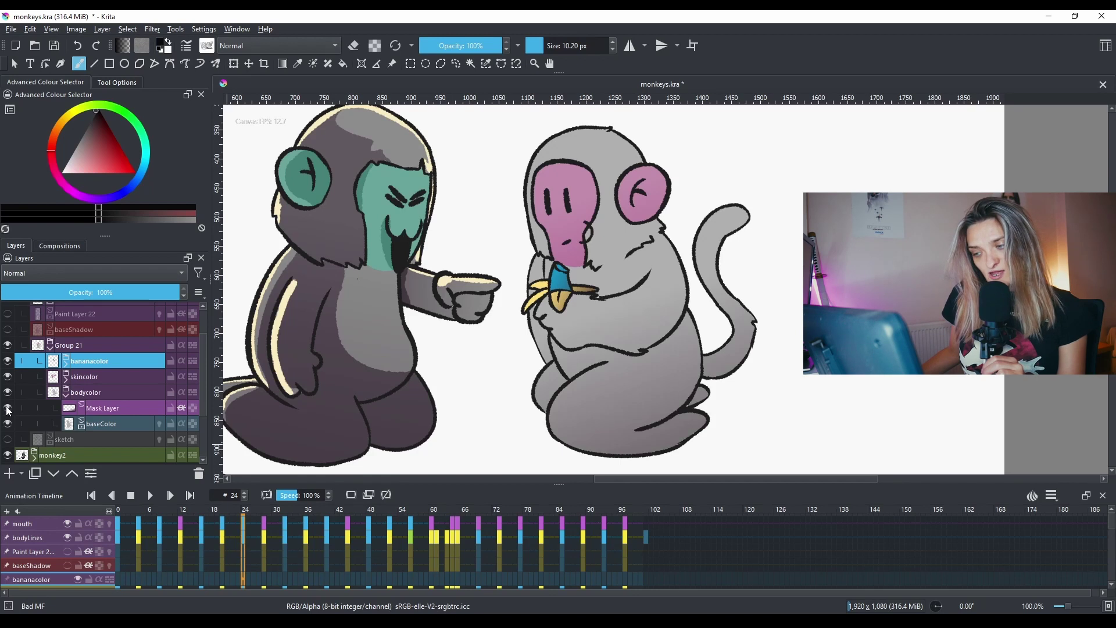
pyautogui.click(65, 393)
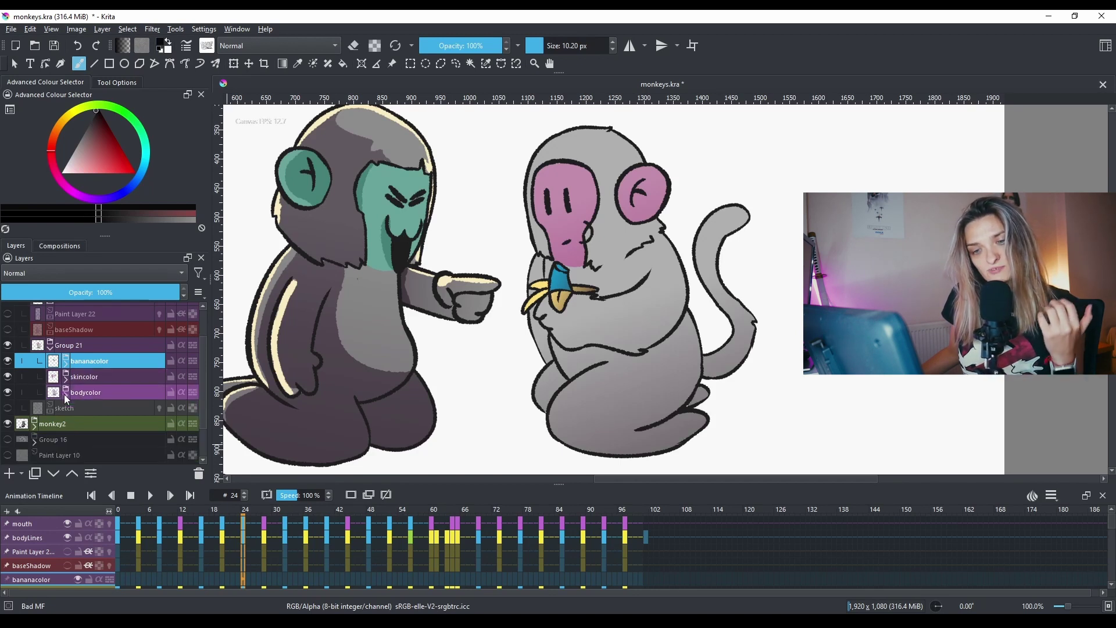
# Step: Collapse Group 21 and show the baseShadow layer of monkey1
pyautogui.click(51, 347)
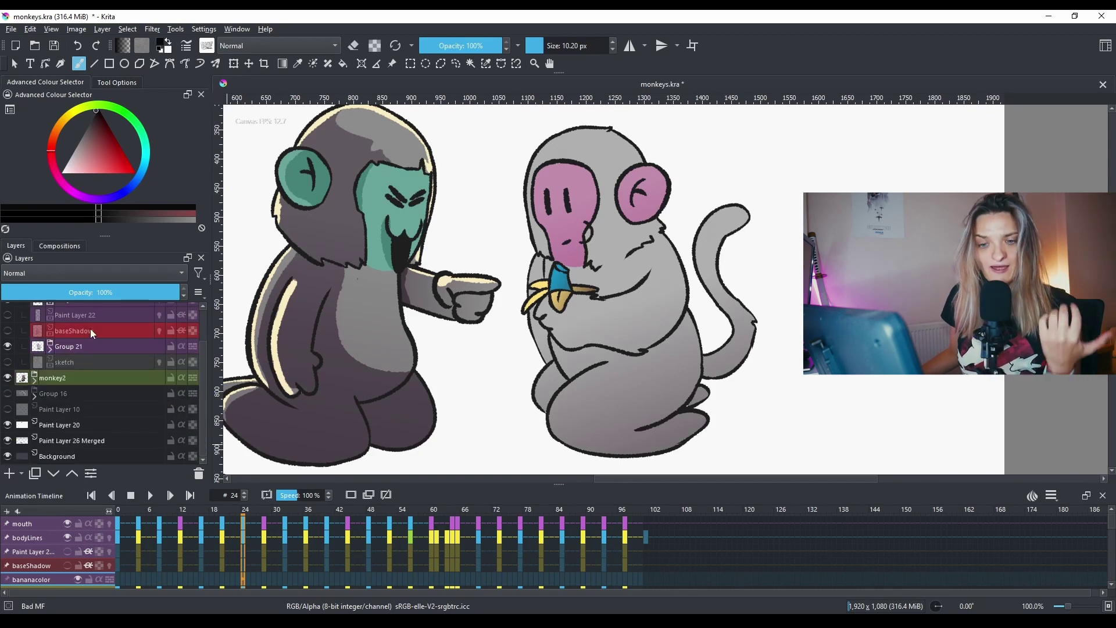
pyautogui.moveTo(94, 330)
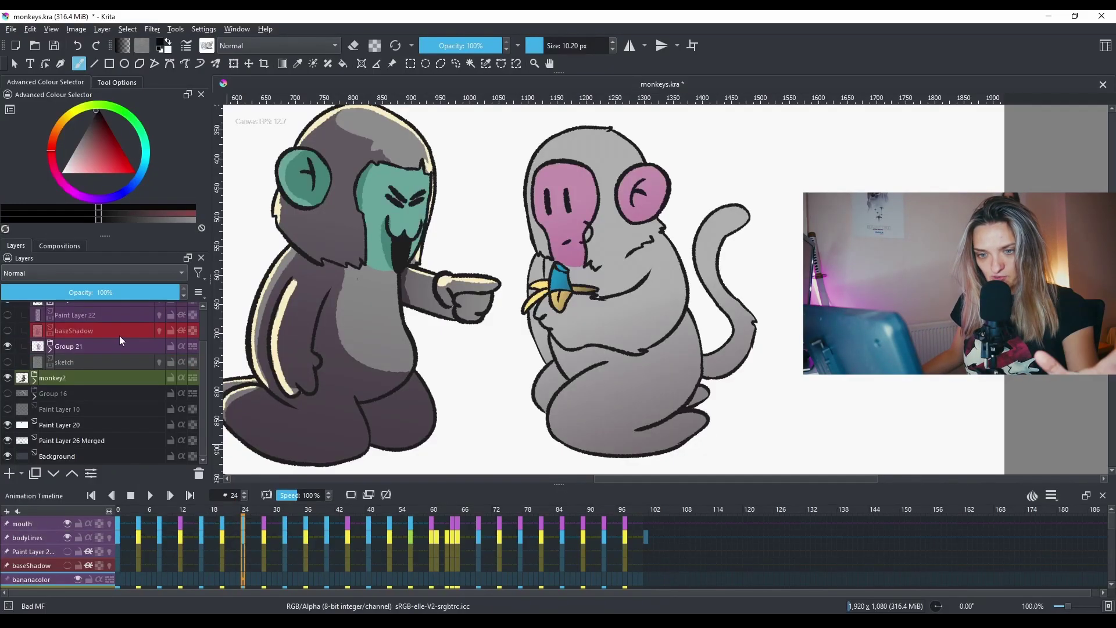
pyautogui.click(75, 326)
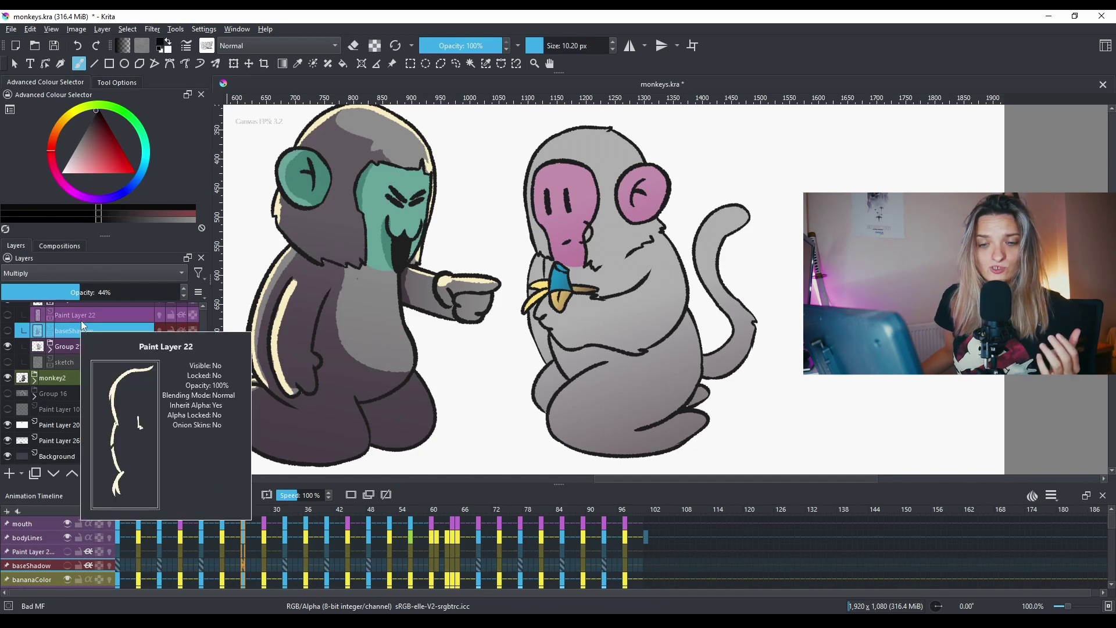
pyautogui.click(8, 331)
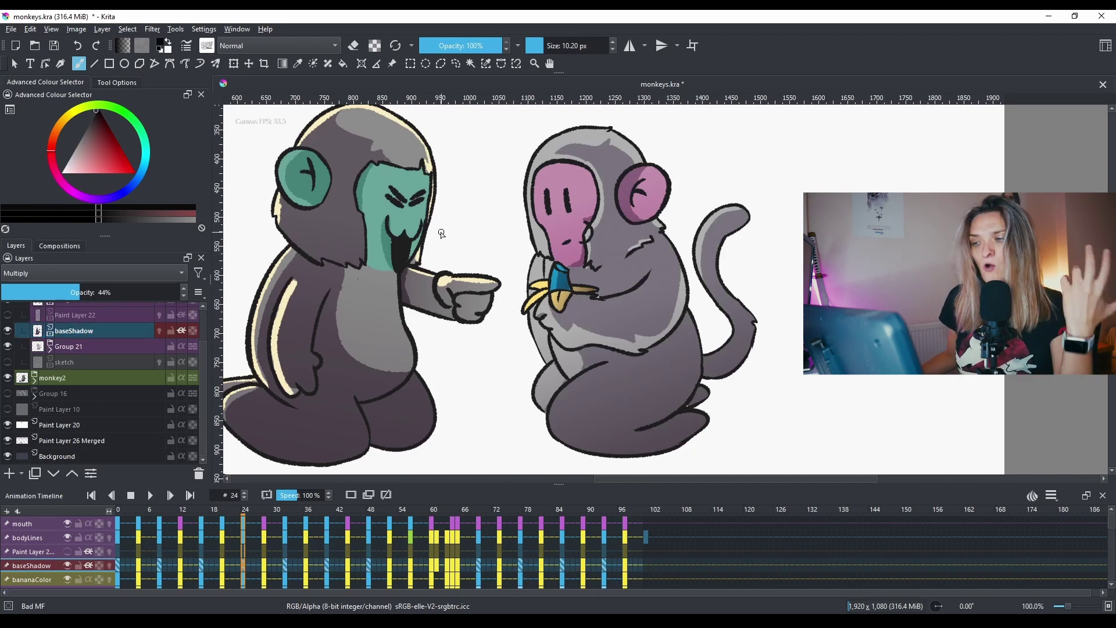
# Step: Scrub the timeline from about frame 36 to 50 to review the base shadow across frames
pyautogui.click(305, 509)
pyautogui.moveTo(322, 510); pyautogui.dragTo(378, 514)
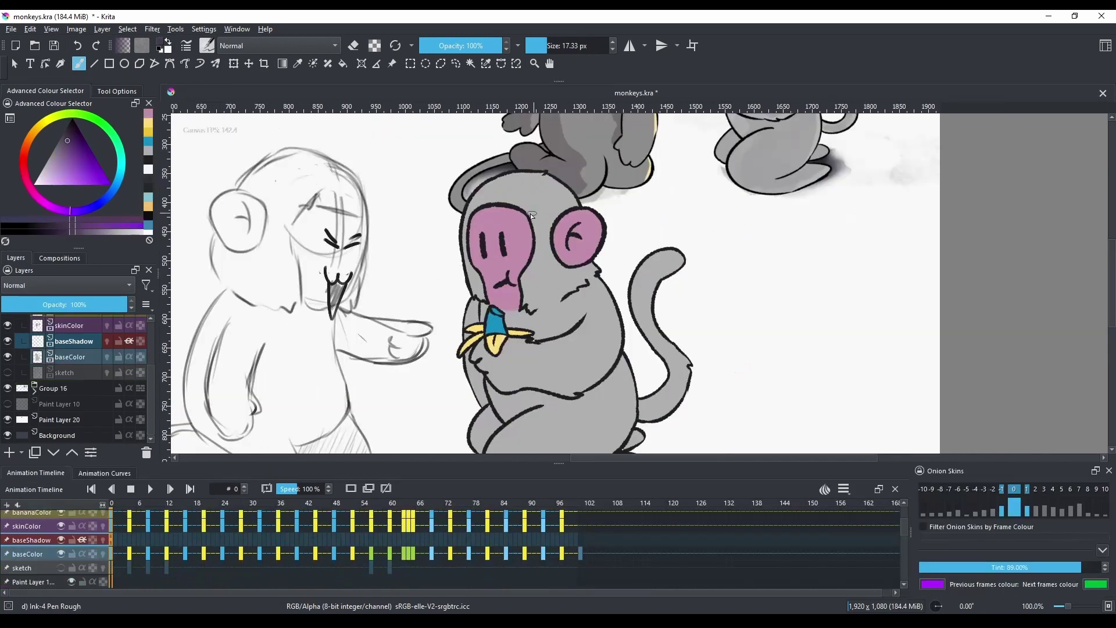
# Step: On the baseShadow layer at frame 0, outline the shadow edge on the banana-holding monkey's head, back and arm in dark purple
pyautogui.moveTo(491, 201)
pyautogui.mouseDown()
pyautogui.moveTo(557, 191)
pyautogui.moveTo(593, 280)
pyautogui.mouseUp()
pyautogui.moveTo(533, 319)
pyautogui.mouseDown()
pyautogui.moveTo(541, 344)
pyautogui.moveTo(594, 278)
pyautogui.mouseUp()
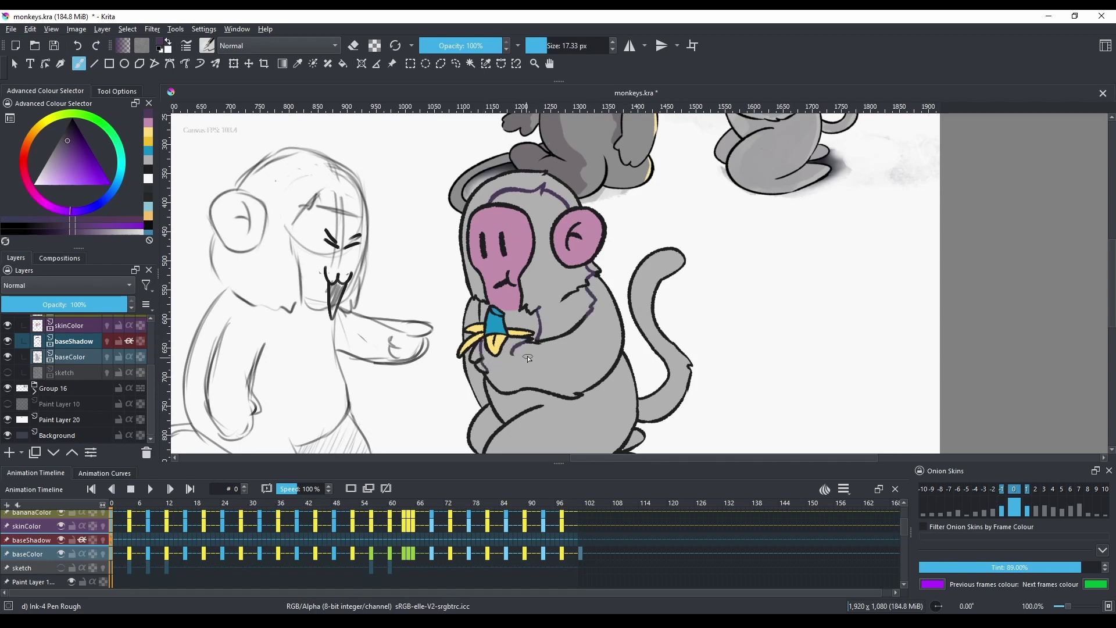
pyautogui.moveTo(489, 373)
pyautogui.mouseDown()
pyautogui.moveTo(522, 382)
pyautogui.moveTo(604, 369)
pyautogui.mouseUp()
pyautogui.hotkey('ctrl', 'z')
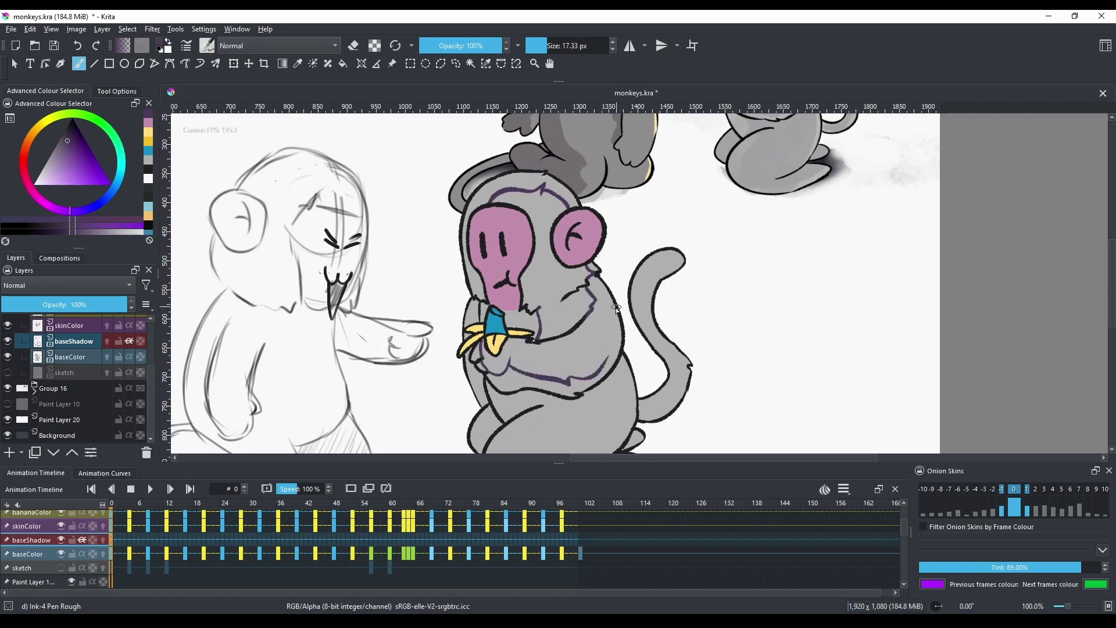
# Step: Fill the outlined shadow area of the banana-holding monkey's head and upper body with the dark purple
pyautogui.press('f')
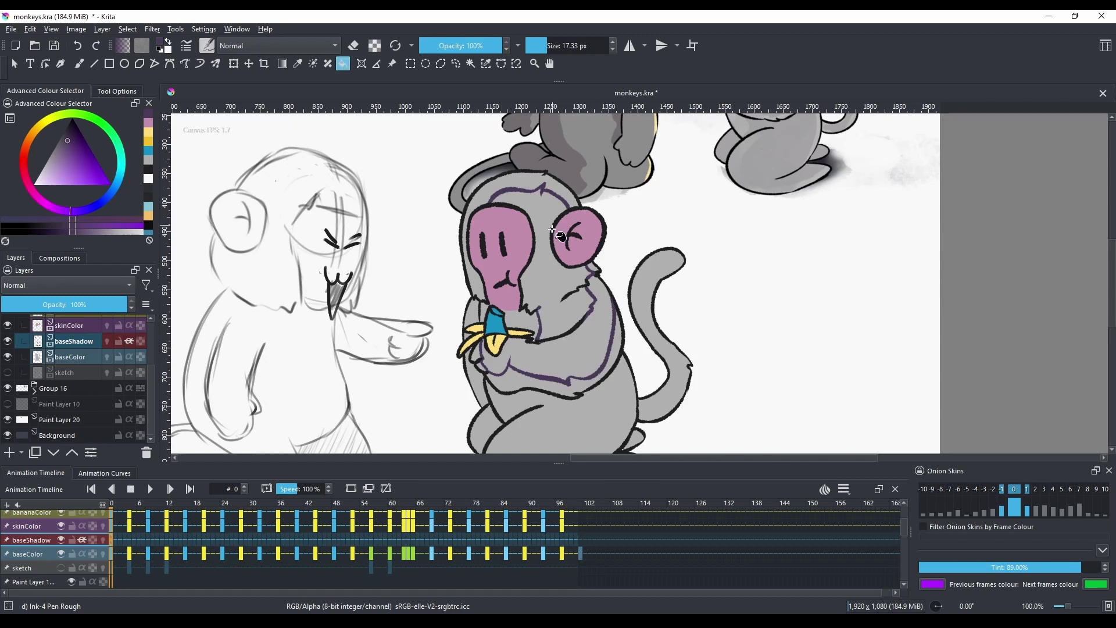
pyautogui.click(593, 343)
pyautogui.moveTo(625, 347); pyautogui.dragTo(606, 262)
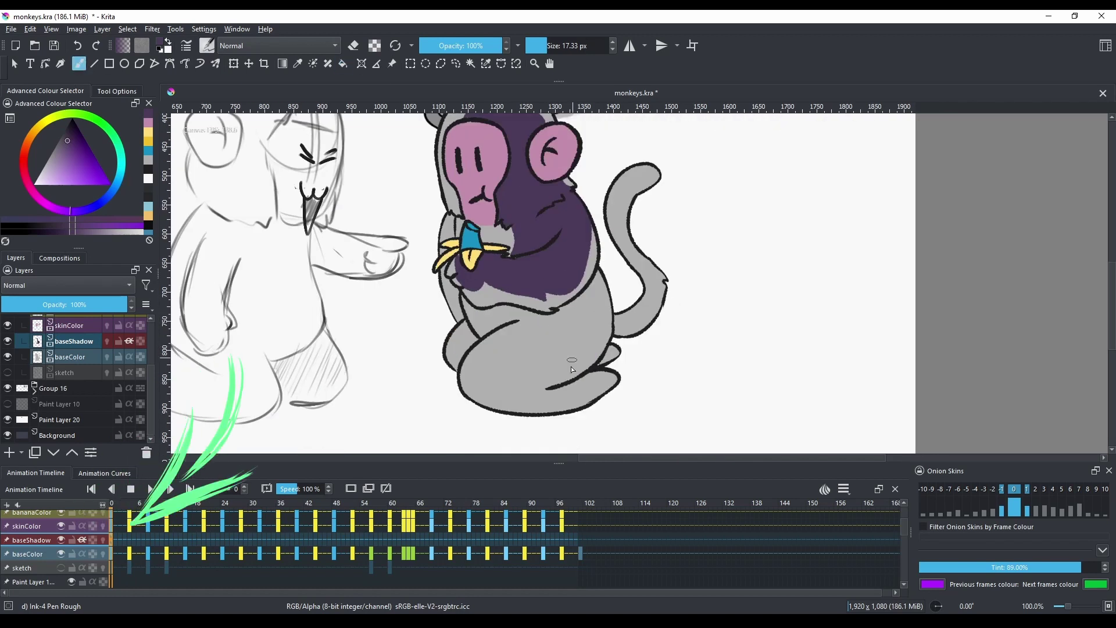
pyautogui.press('f')
pyautogui.scroll(-1, 645, 280)
pyautogui.click(529, 291)
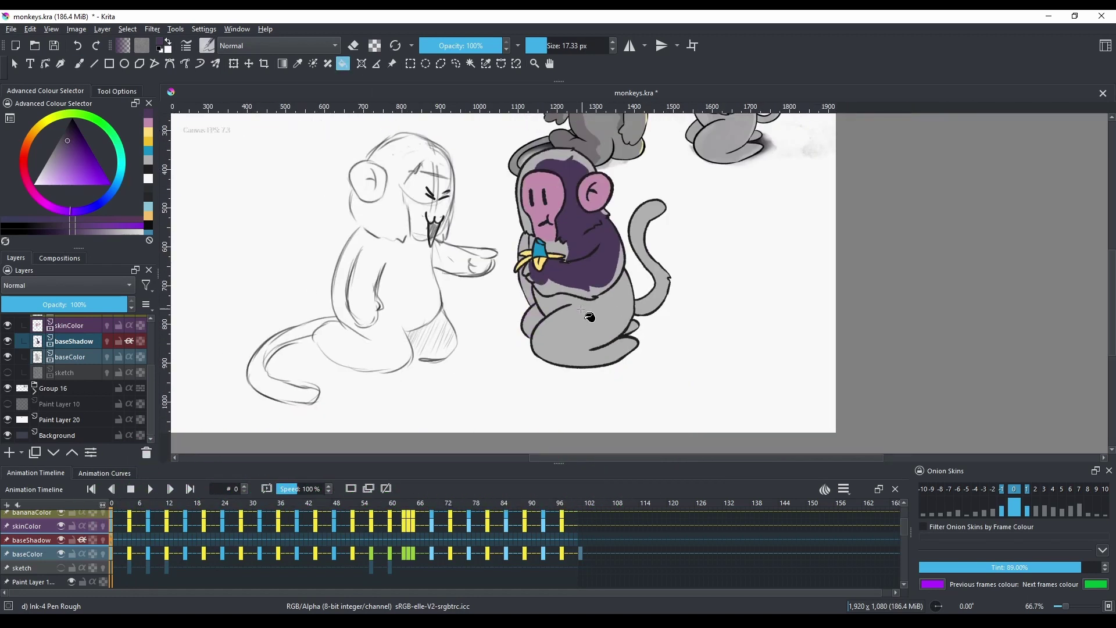
# Step: Draw the remaining shadow edges on the monkey's lower body and fill the belly and leg area with dark purple
pyautogui.scroll(1, 591, 316)
pyautogui.press('b')
pyautogui.moveTo(658, 329); pyautogui.dragTo(652, 338)
pyautogui.moveTo(514, 299); pyautogui.dragTo(500, 343)
pyautogui.moveTo(512, 279)
pyautogui.mouseDown()
pyautogui.moveTo(555, 284)
pyautogui.moveTo(529, 311)
pyautogui.mouseUp()
pyautogui.scroll(-1, 529, 311)
pyautogui.scroll(1, 558, 290)
pyautogui.press('f')
pyautogui.click(622, 326)
pyautogui.scroll(-1, 658, 303)
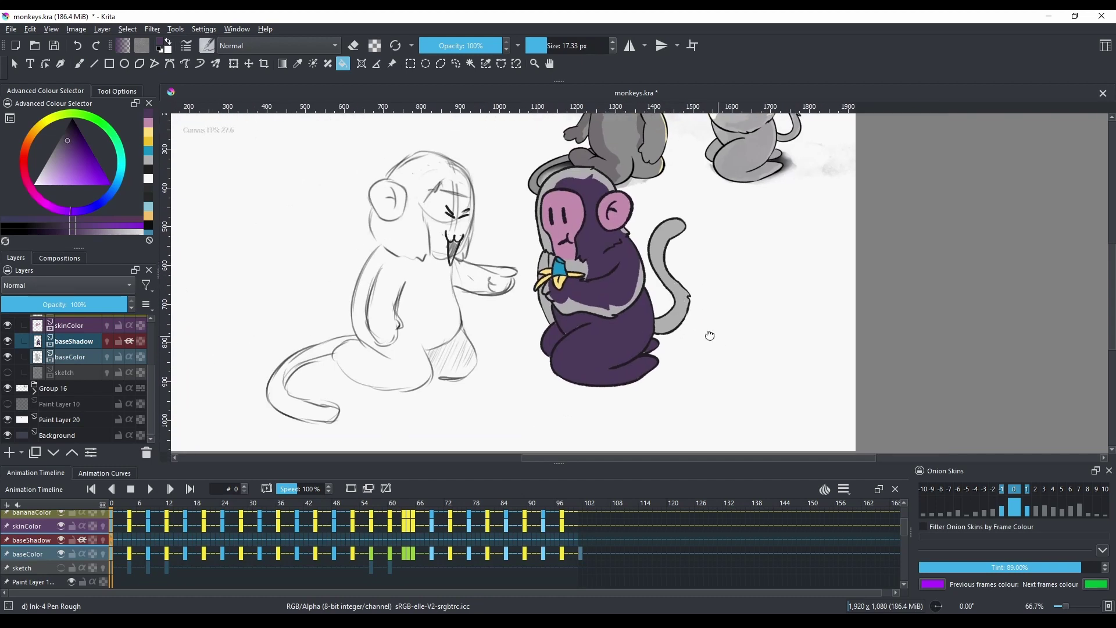
# Step: Set the baseShadow layer's blending mode to Multiply and its opacity to 37%
pyautogui.click(68, 285)
pyautogui.click(35, 279)
pyautogui.click(47, 305)
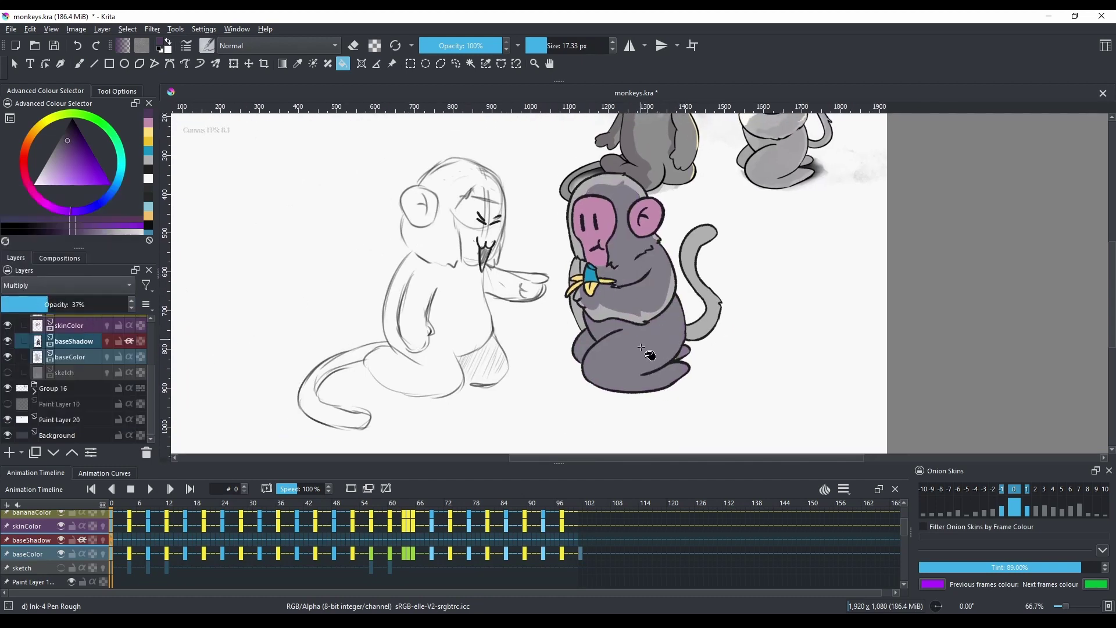
# Step: Move the baseShadow layer above bananaColor and extend the layer selection down to baseColor
pyautogui.scroll(-1, 647, 351)
pyautogui.scroll(1, 669, 349)
pyautogui.scroll(1, 515, 250)
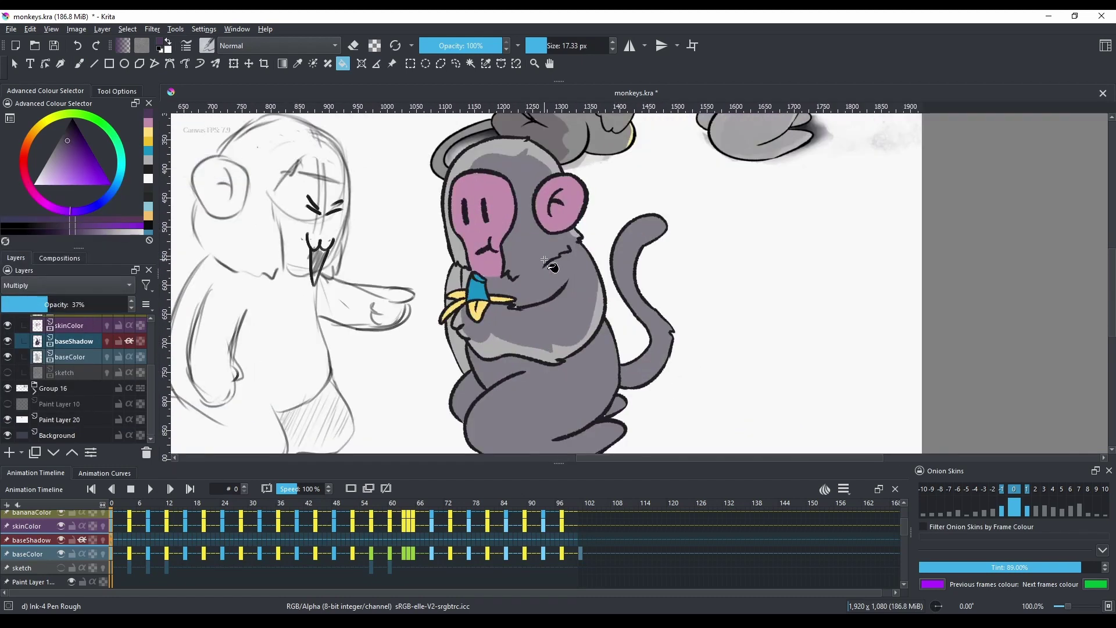
pyautogui.scroll(1, 515, 250)
pyautogui.scroll(1, 76, 372)
pyautogui.moveTo(75, 375); pyautogui.dragTo(77, 349)
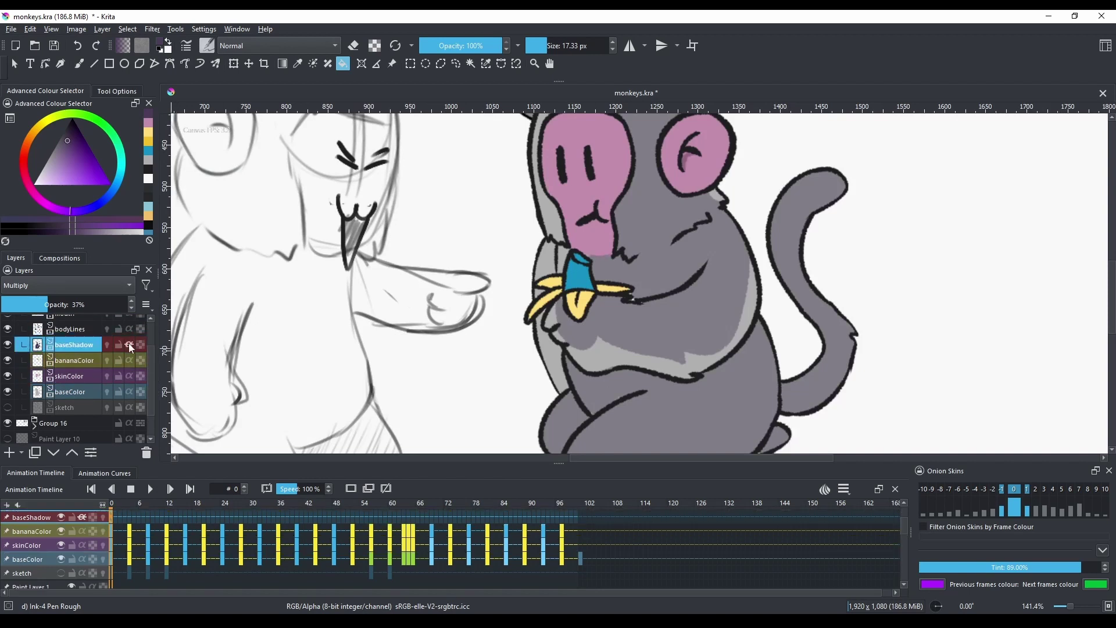
pyautogui.keyDown('shift'); pyautogui.click(70, 392); pyautogui.keyUp('shift')
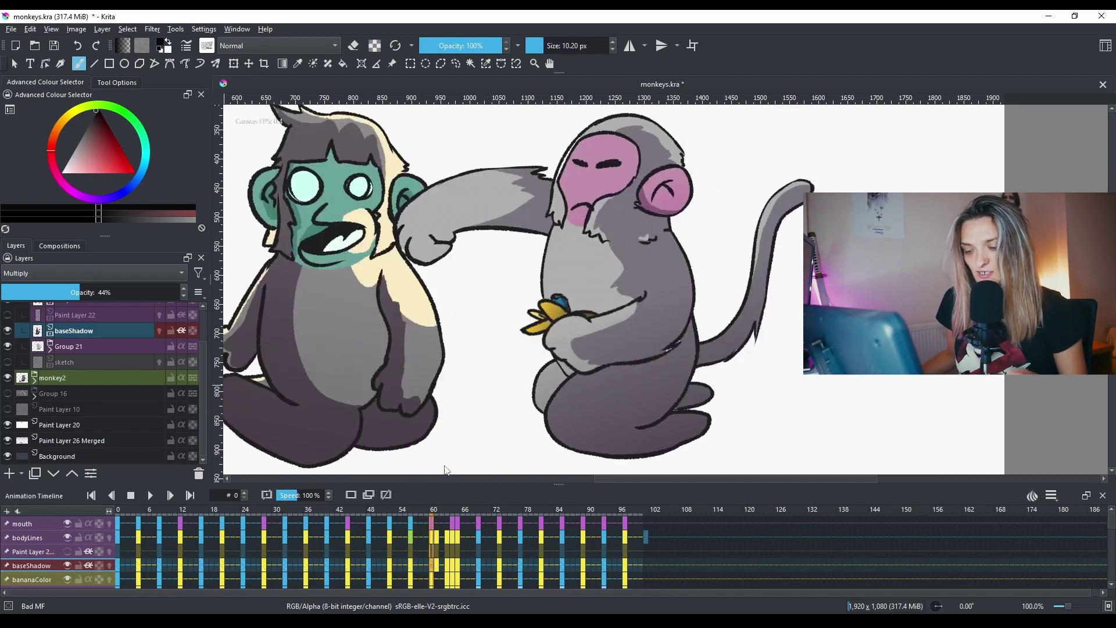
# Step: Go to frame 62 and select and show Paint Layer 22 in the monkey1 group
pyautogui.moveTo(436, 506)
pyautogui.mouseDown()
pyautogui.moveTo(397, 505)
pyautogui.moveTo(462, 511)
pyautogui.moveTo(424, 522)
pyautogui.moveTo(444, 521)
pyautogui.mouseUp()
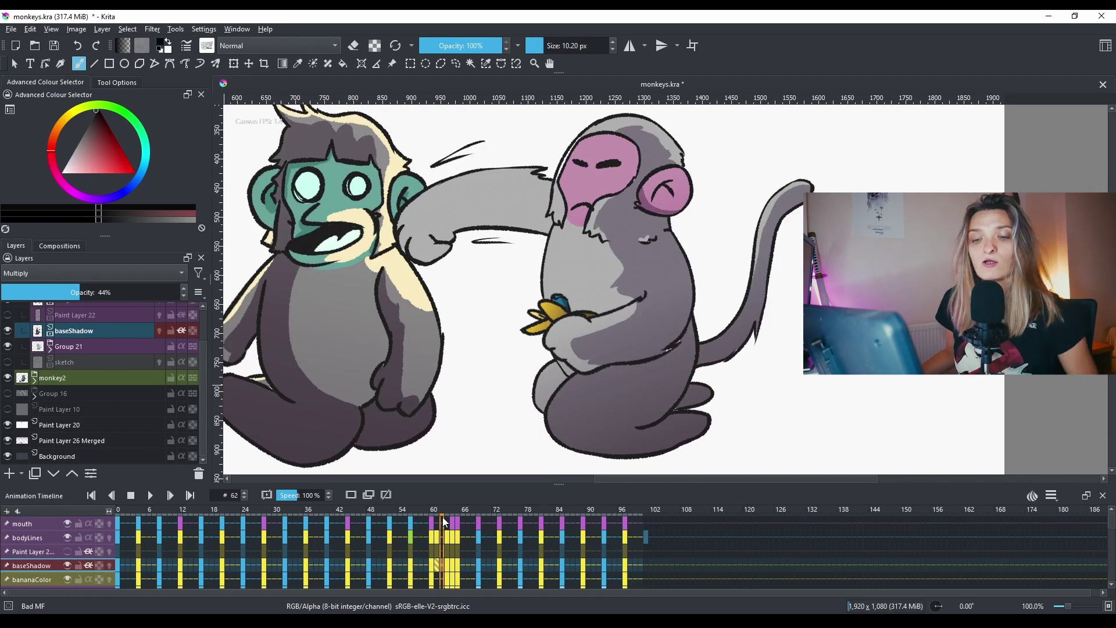
pyautogui.scroll(1, 115, 359)
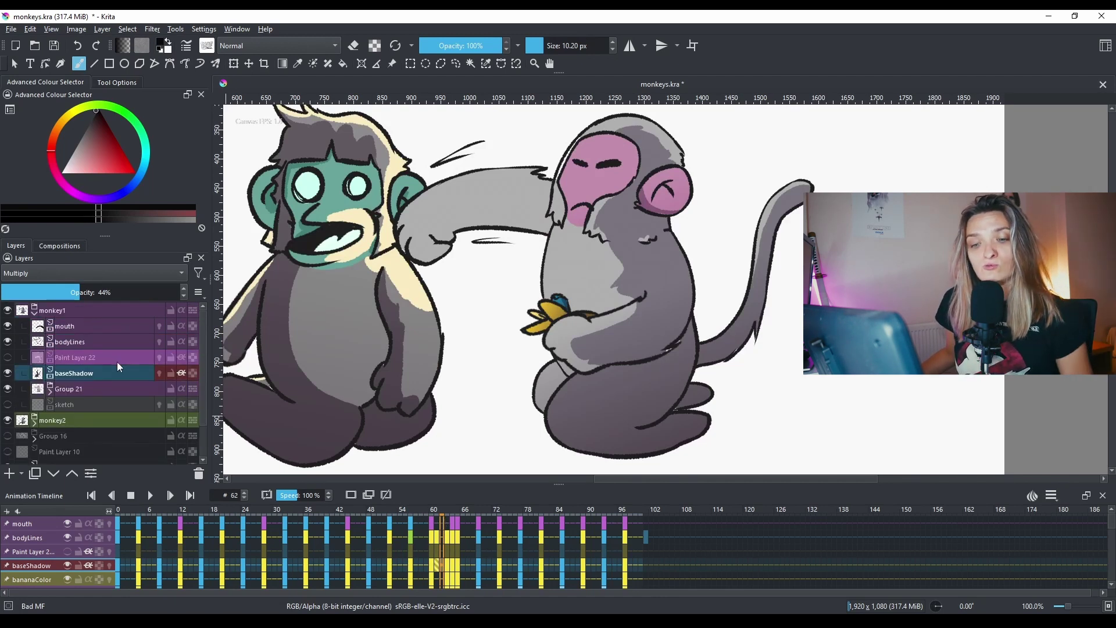
pyautogui.click(19, 358)
pyautogui.click(9, 359)
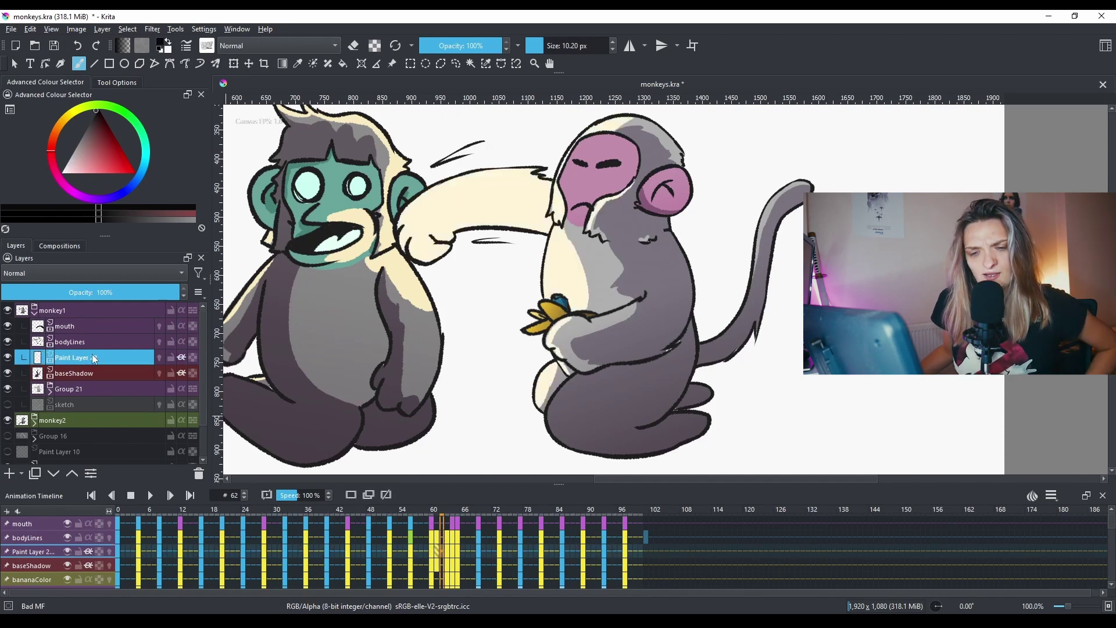
pyautogui.moveTo(94, 358)
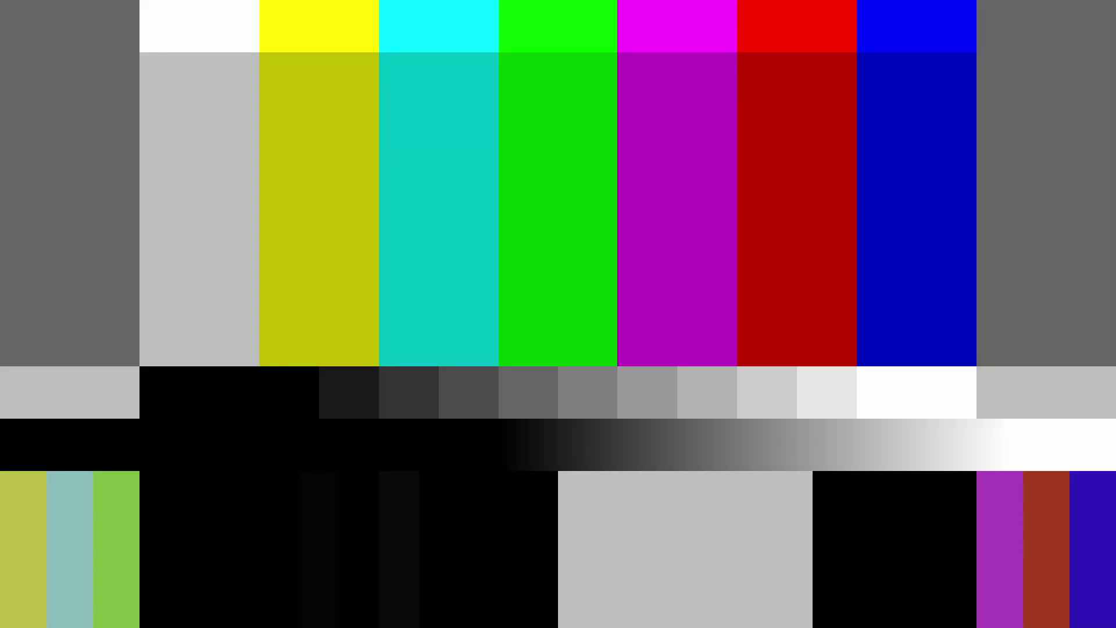
pyautogui.moveTo(106, 357)
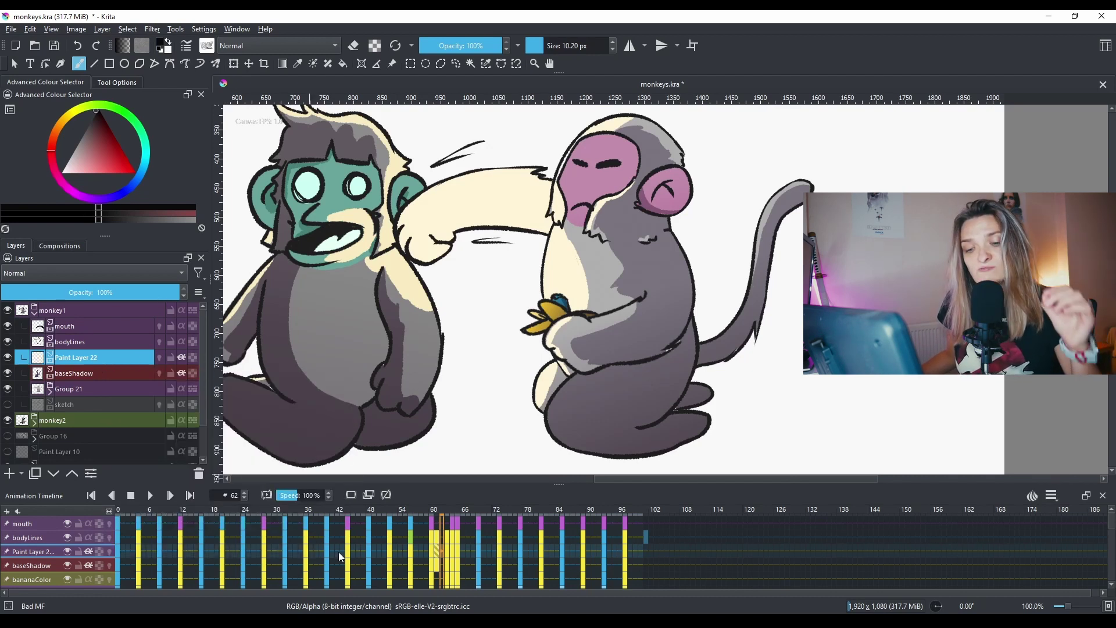
# Step: Select the bodyLines layer of monkey1 and give it an orange colour label
pyautogui.moveTo(115, 388)
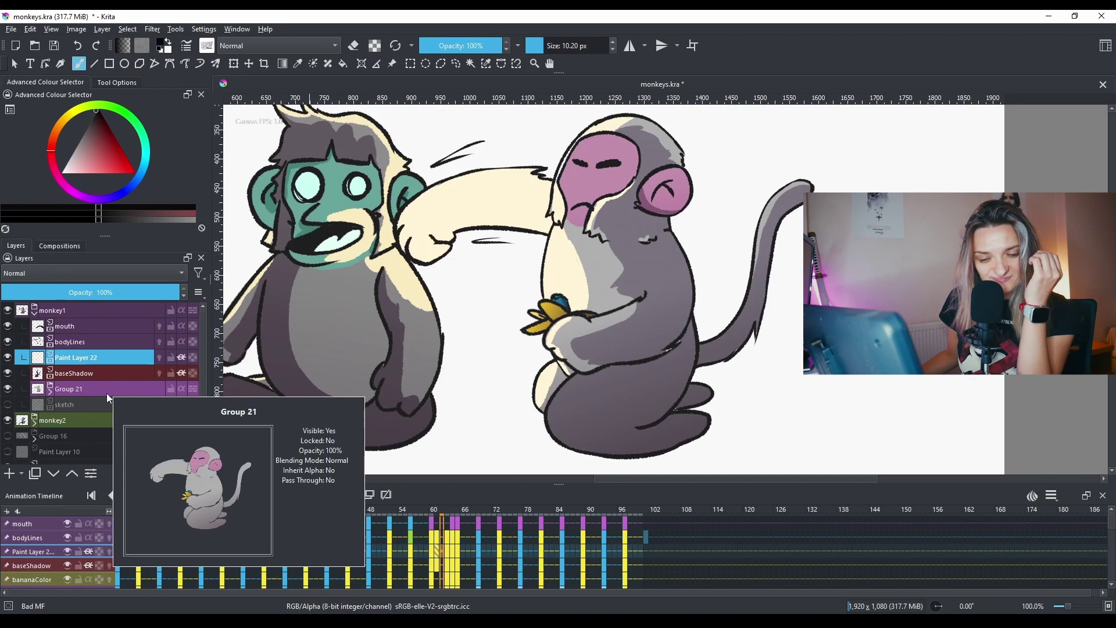
pyautogui.click(107, 393)
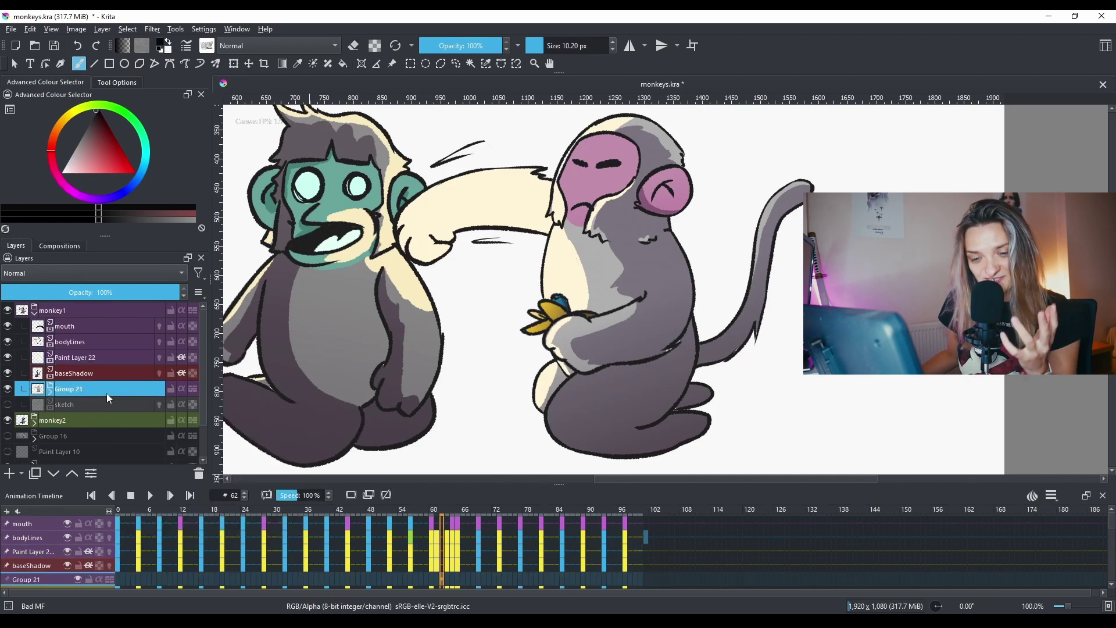
pyautogui.click(73, 342)
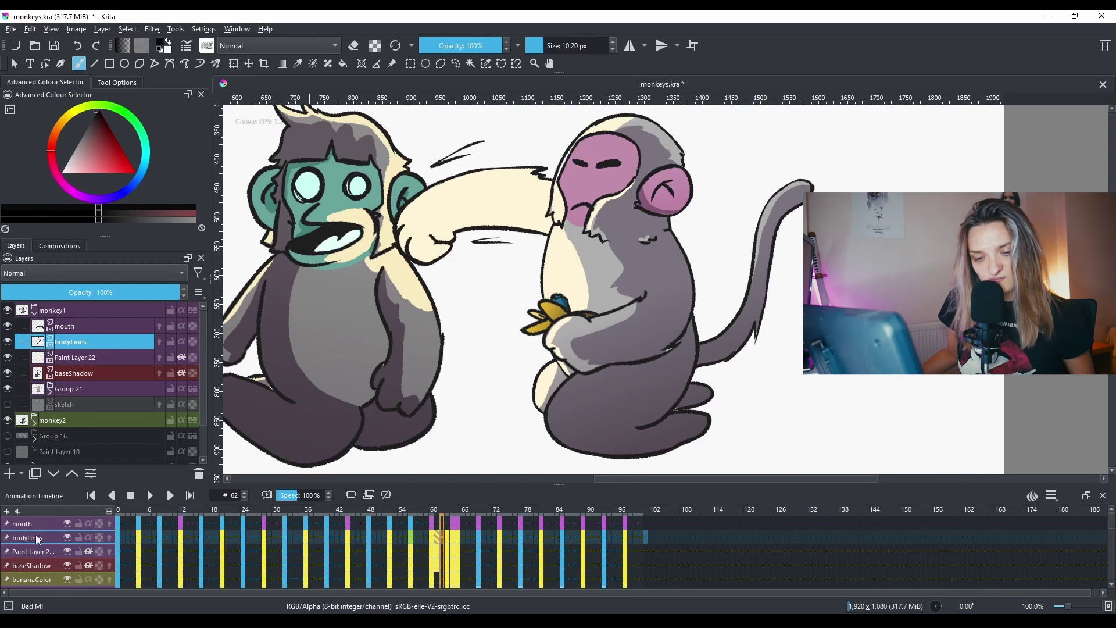
pyautogui.rightClick(37, 539)
pyautogui.rightClick(91, 339)
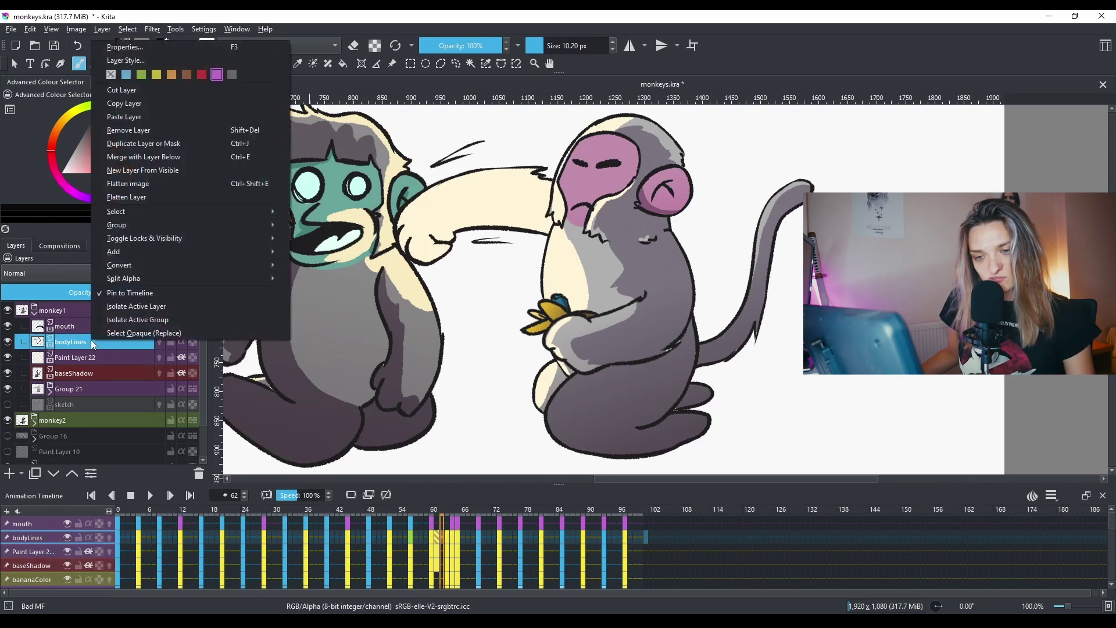
pyautogui.click(35, 538)
# Step: Step through the bodyLines keyframes on the timeline from frame 4 to frame 61 to examine how the line art changes
pyautogui.click(139, 538)
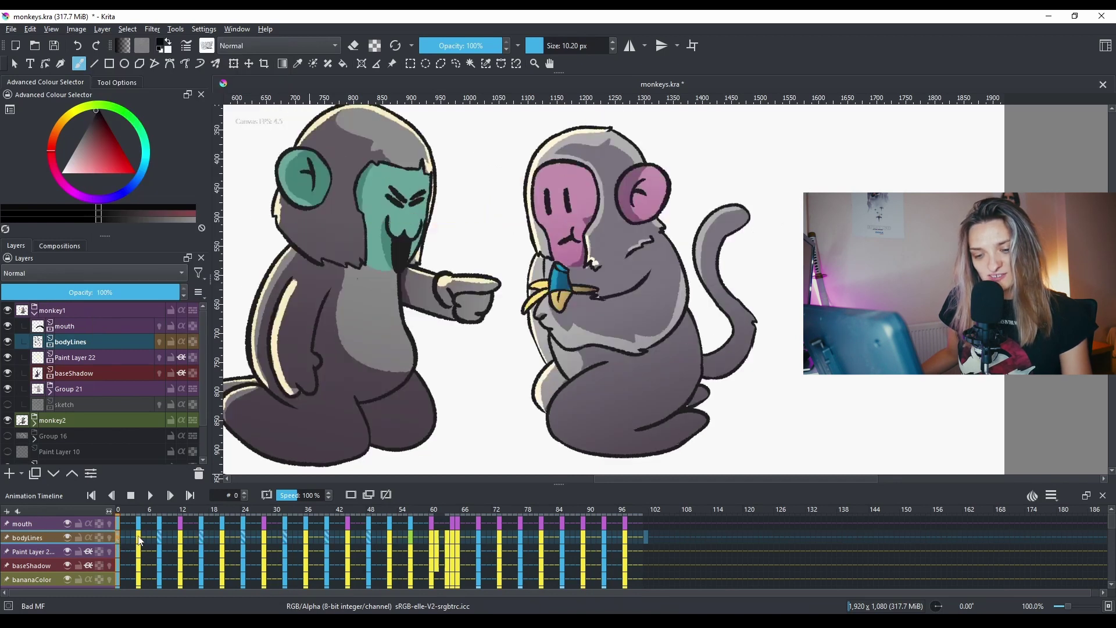
pyautogui.click(180, 539)
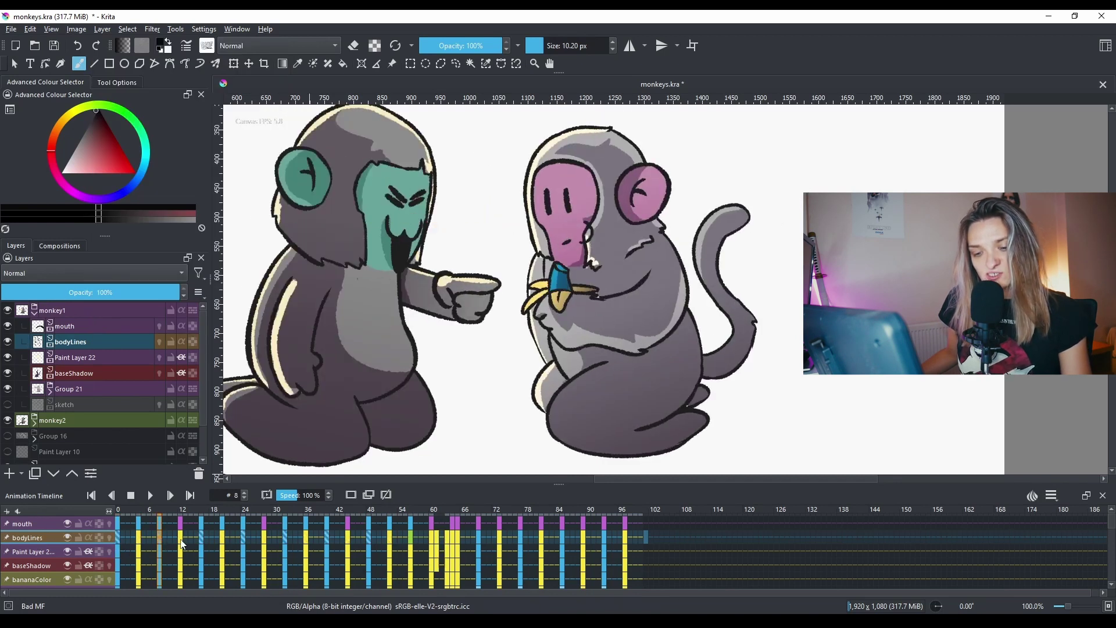
pyautogui.click(201, 539)
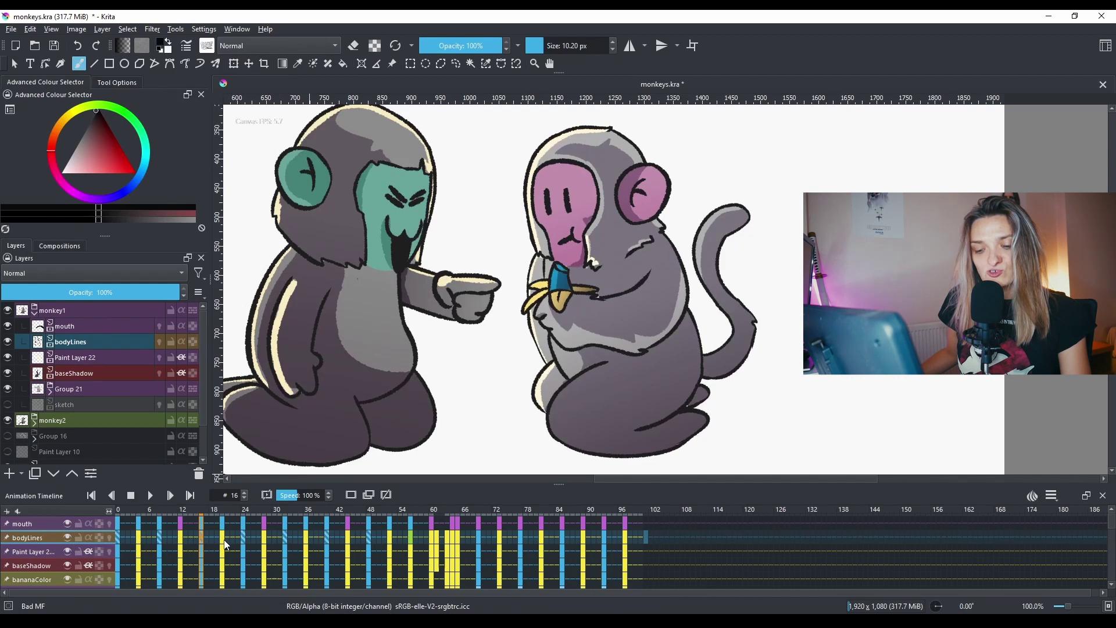
pyautogui.click(223, 537)
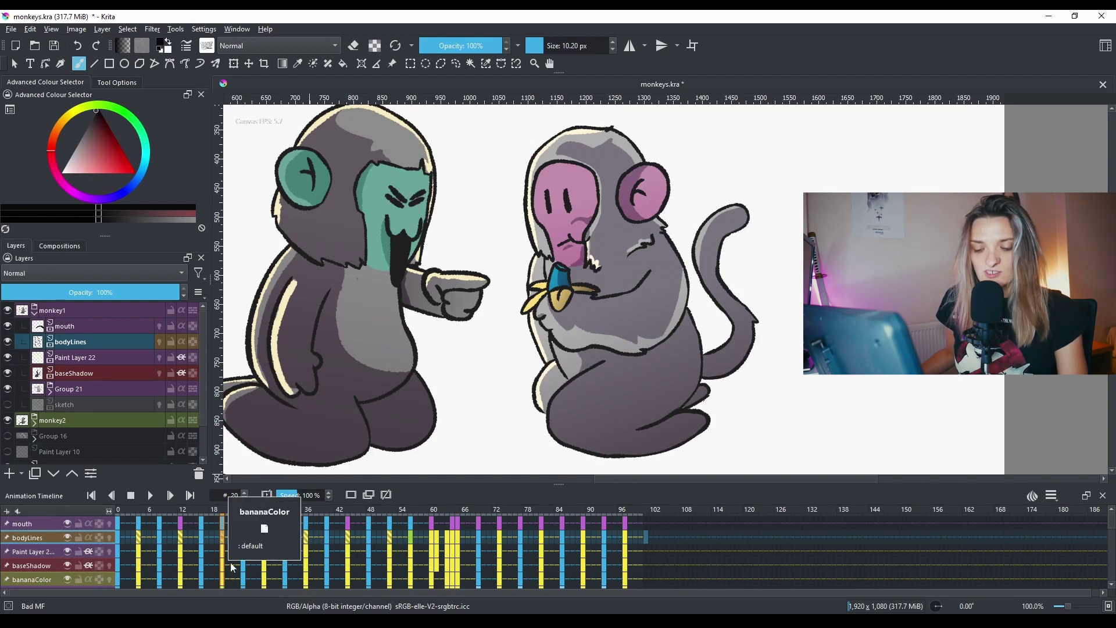
pyautogui.press('space')
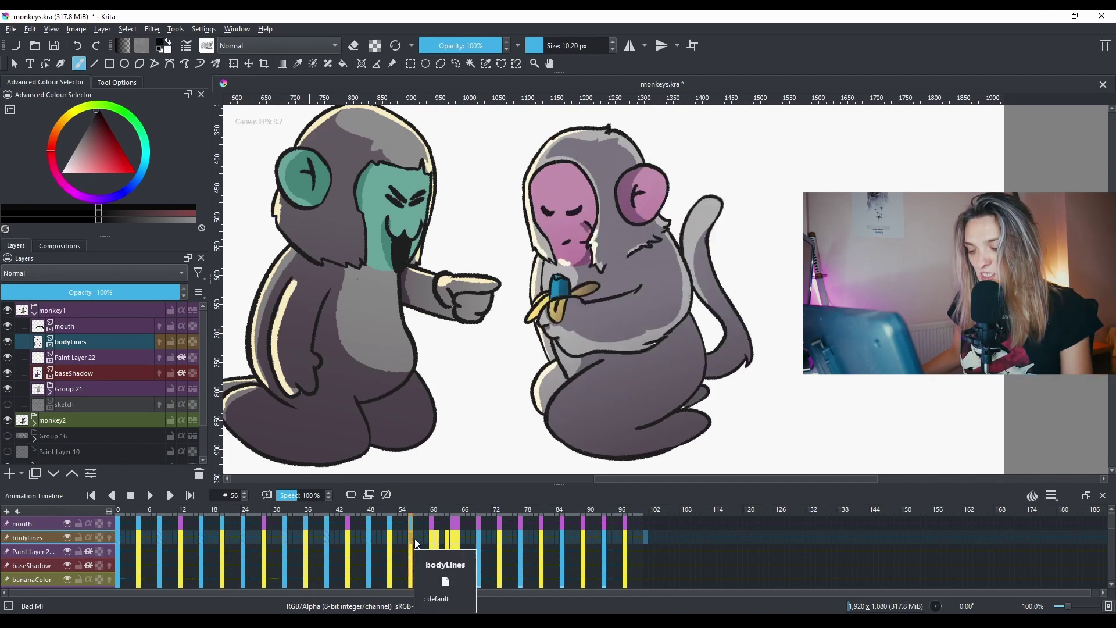
pyautogui.click(433, 539)
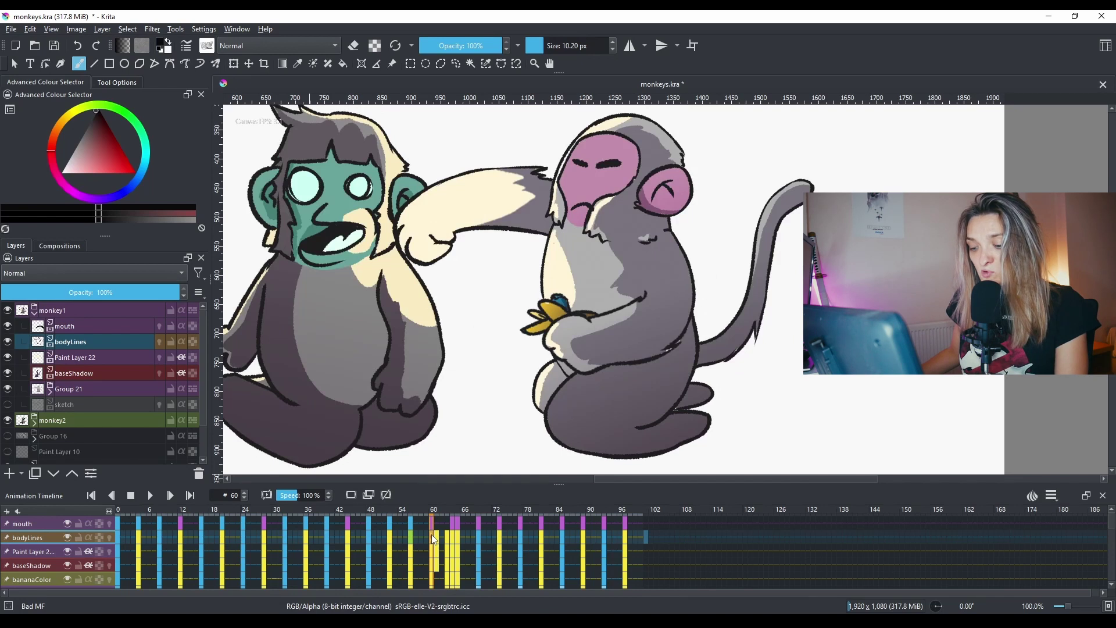
pyautogui.click(435, 535)
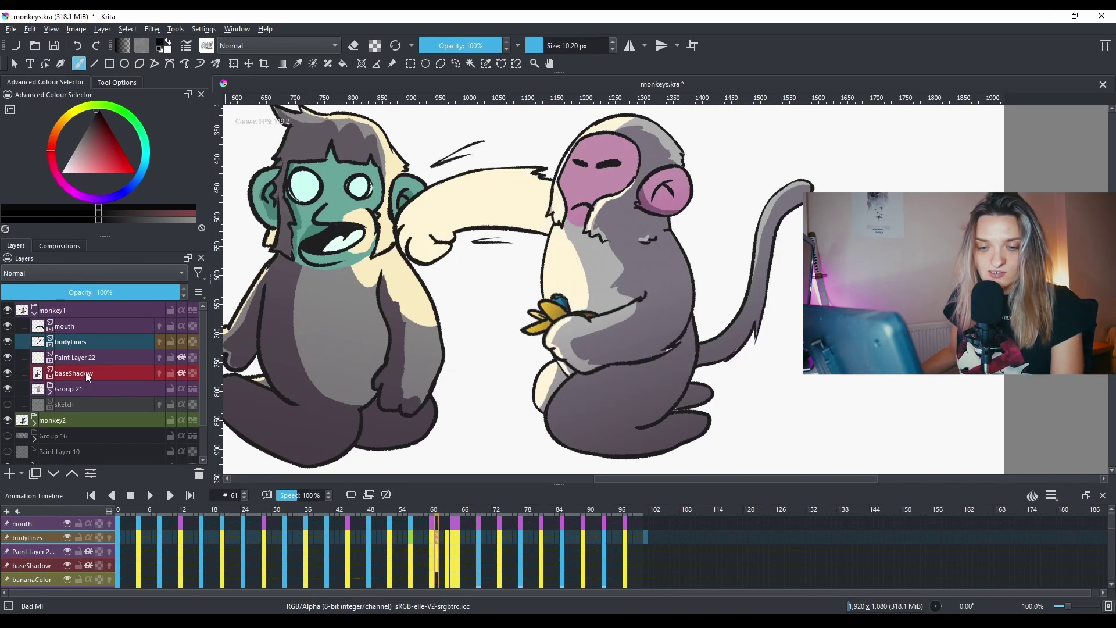
# Step: Rename Paint Layer 22 as "hightlights"
pyautogui.doubleClick(88, 357)
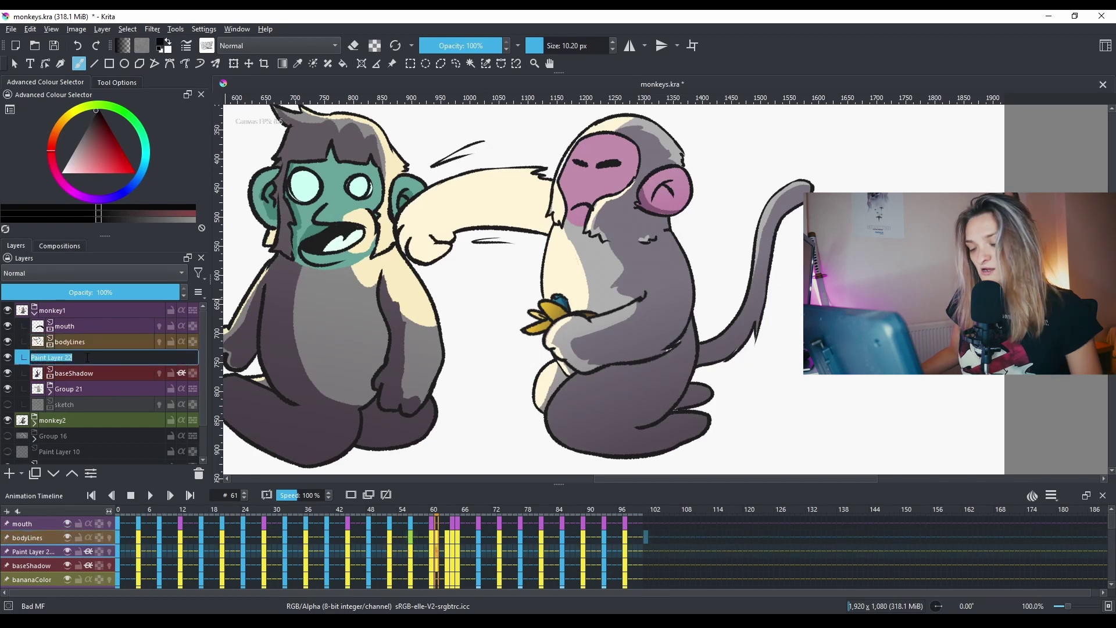
pyautogui.write('h')
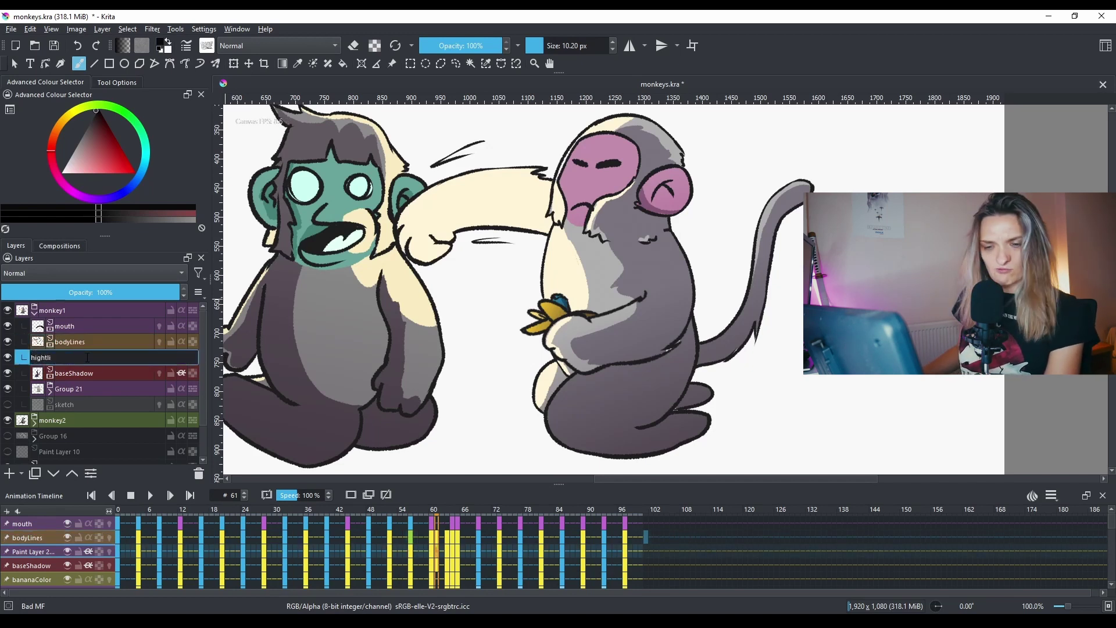
pyautogui.write('ights')
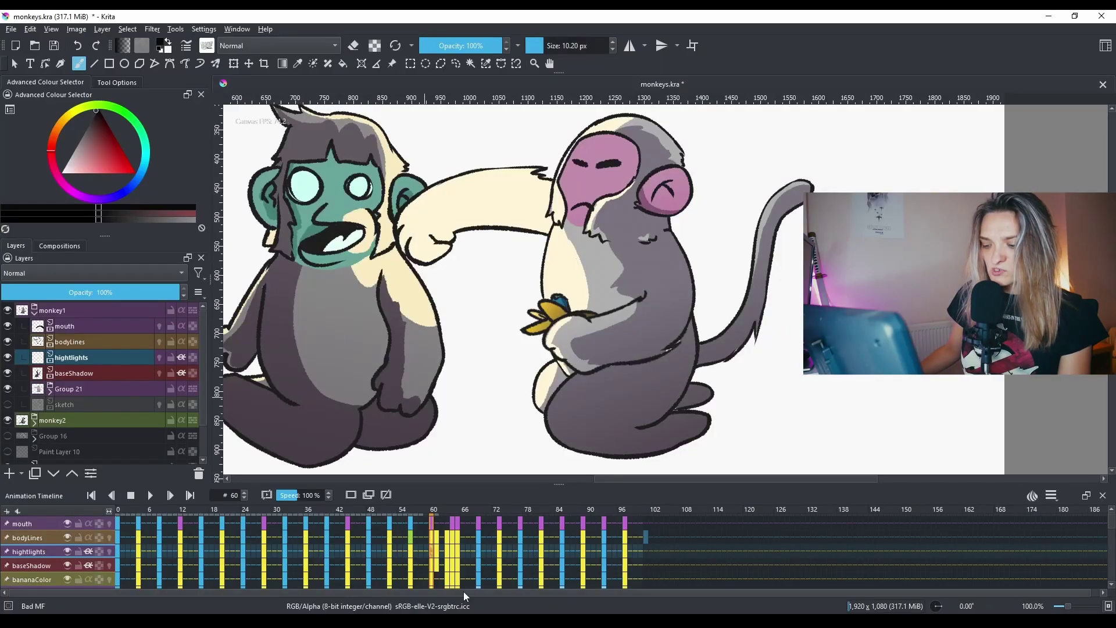
# Step: Step through the hightlights frames between 60 and 65, and scrub back to frame 38 to compare the highlights
pyautogui.click(438, 555)
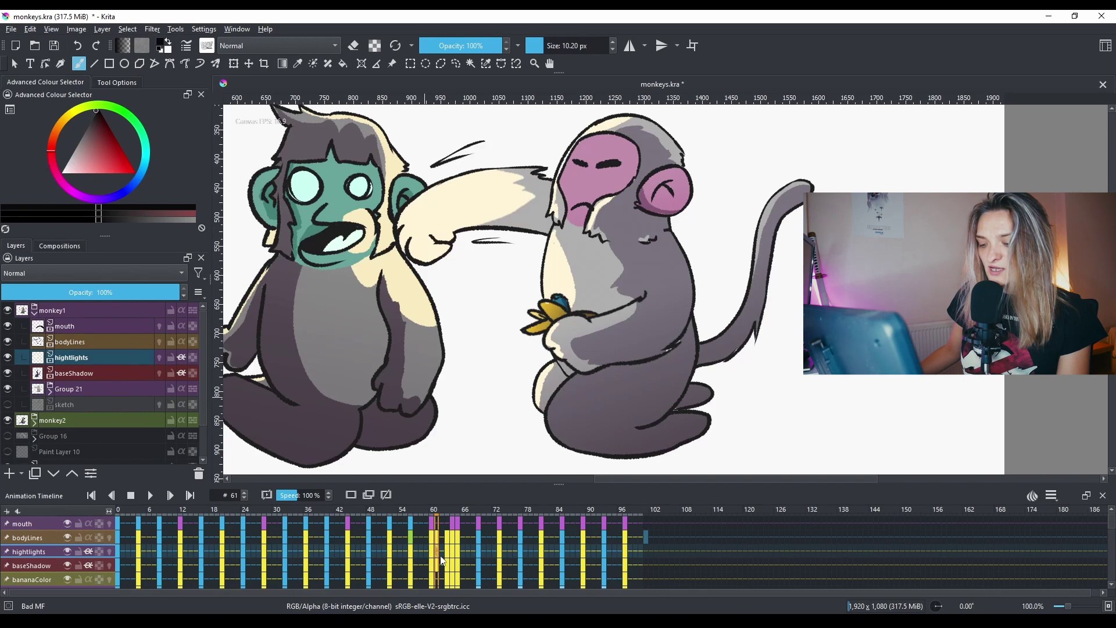
pyautogui.click(446, 556)
pyautogui.click(457, 557)
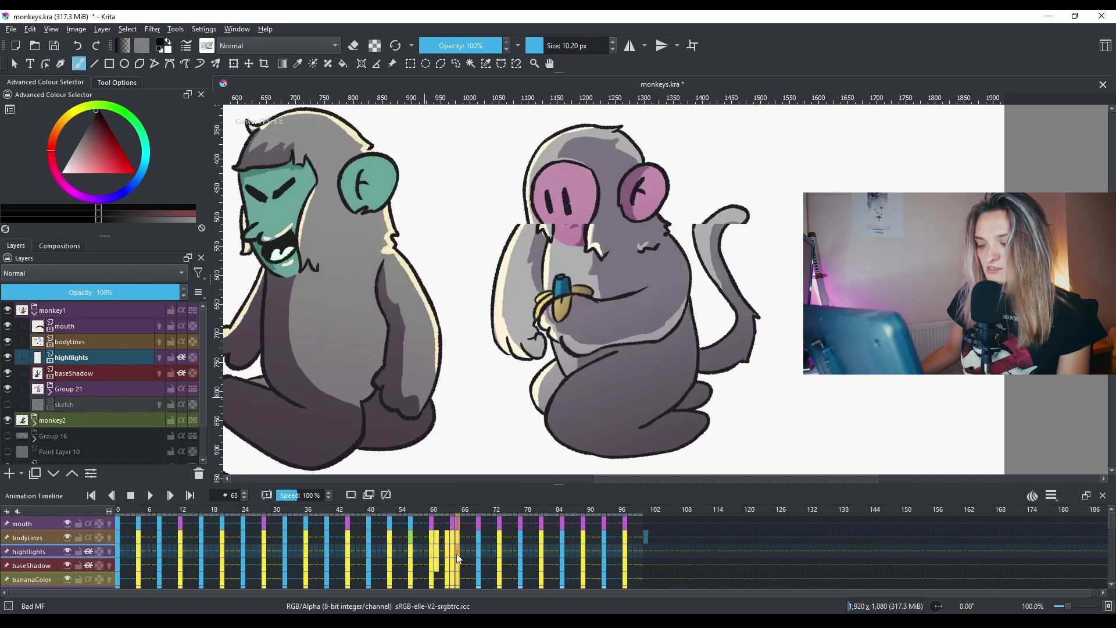
pyautogui.click(434, 553)
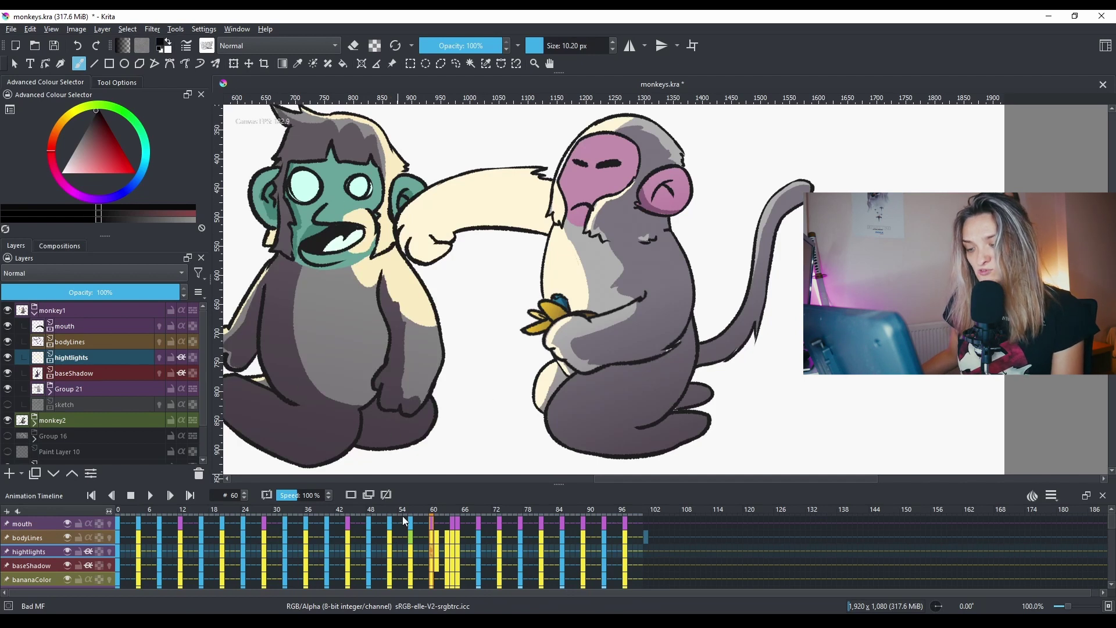
pyautogui.click(365, 511)
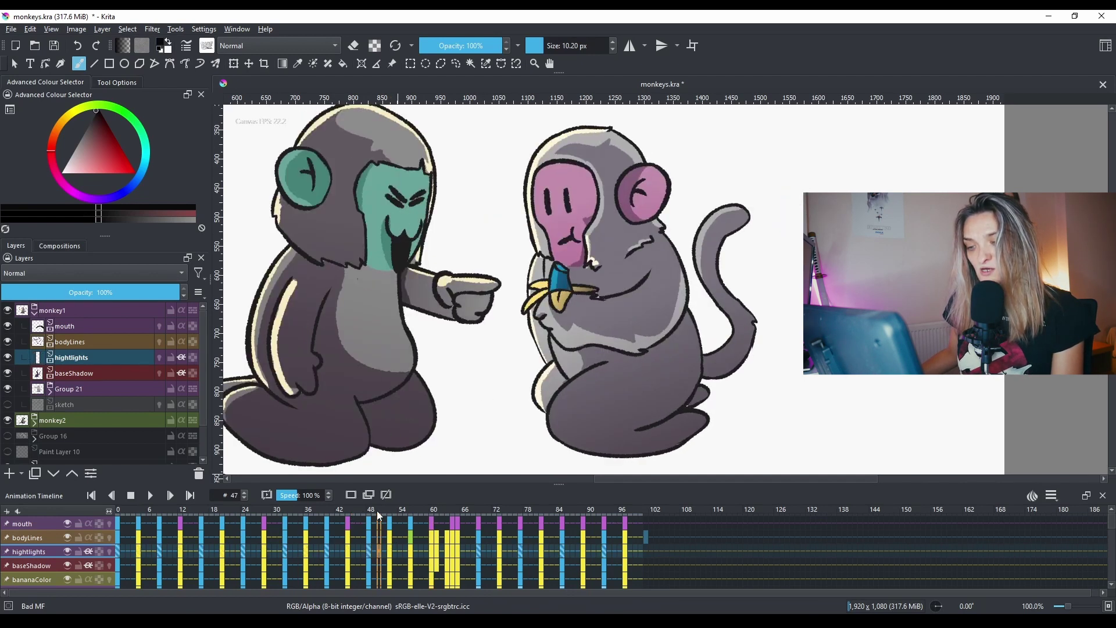
pyautogui.click(320, 510)
pyautogui.moveTo(319, 510); pyautogui.dragTo(316, 509)
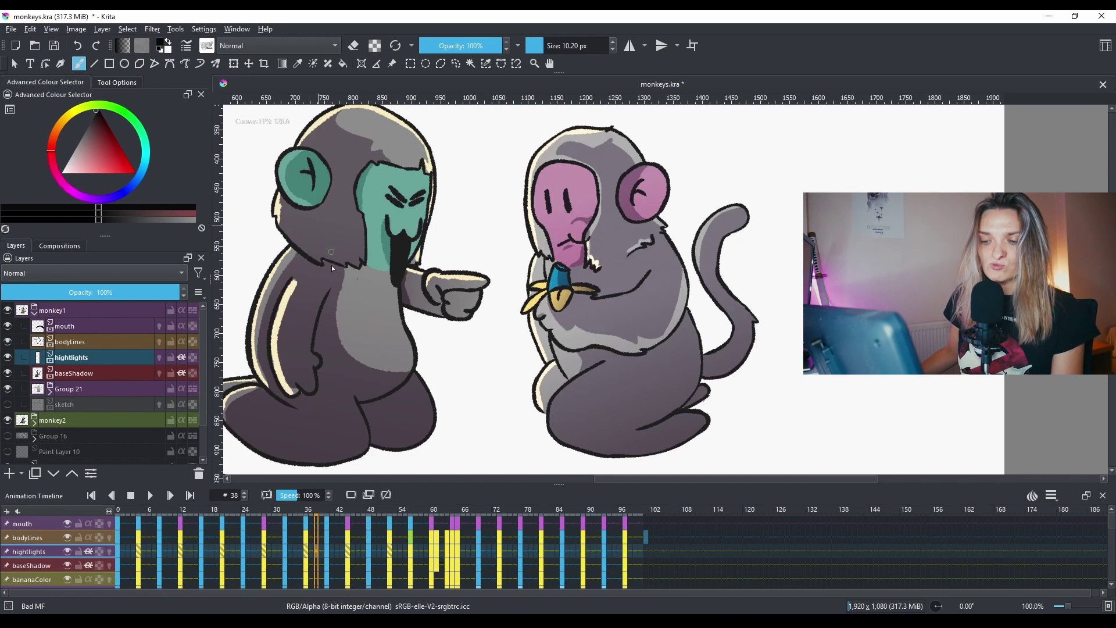
# Step: Scrub through the timeline between frames 20 and 38 to compare the highlights on both monkeys
pyautogui.click(294, 510)
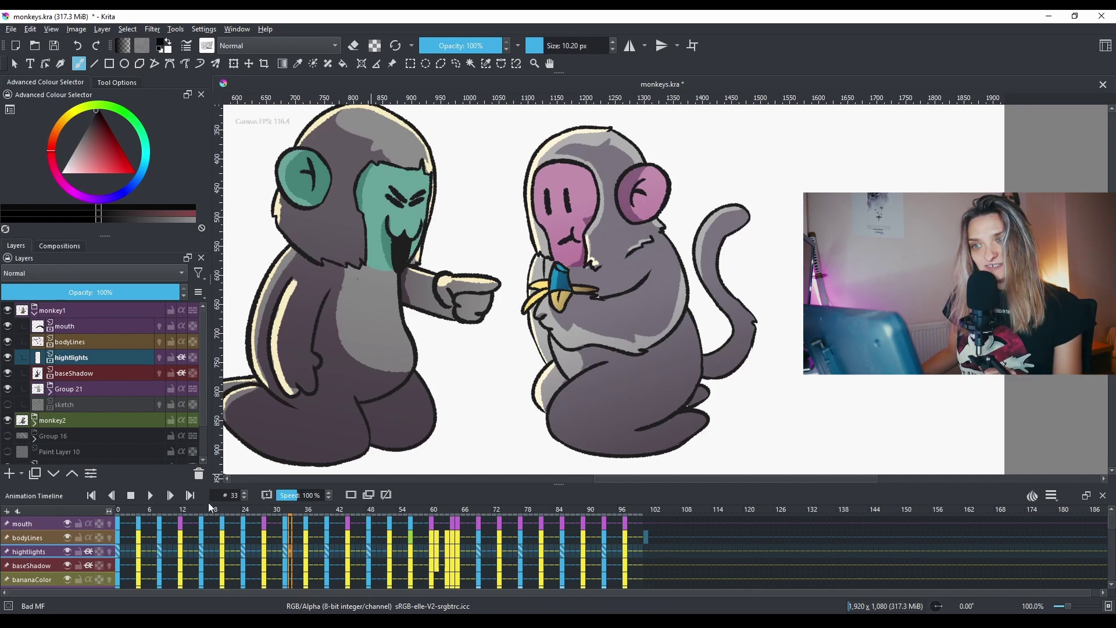
pyautogui.moveTo(209, 512); pyautogui.dragTo(228, 514)
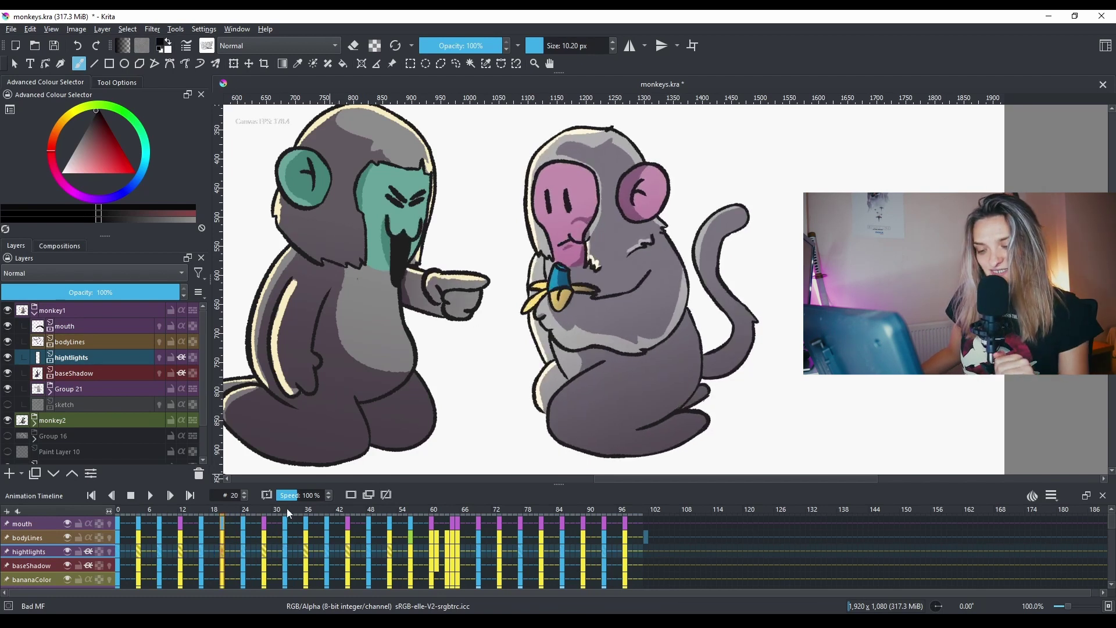
pyautogui.moveTo(287, 510); pyautogui.dragTo(315, 515)
pyautogui.scroll(-1, 596, 329)
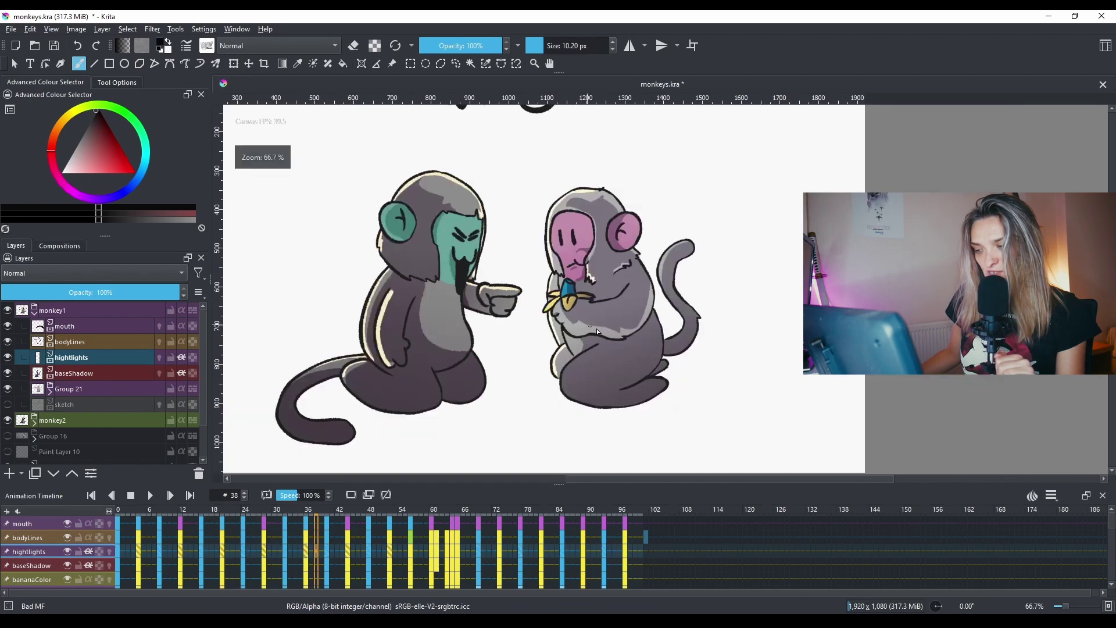
# Step: Rename Group 21 inside the monkey1 group as "shadows"
pyautogui.click(78, 389)
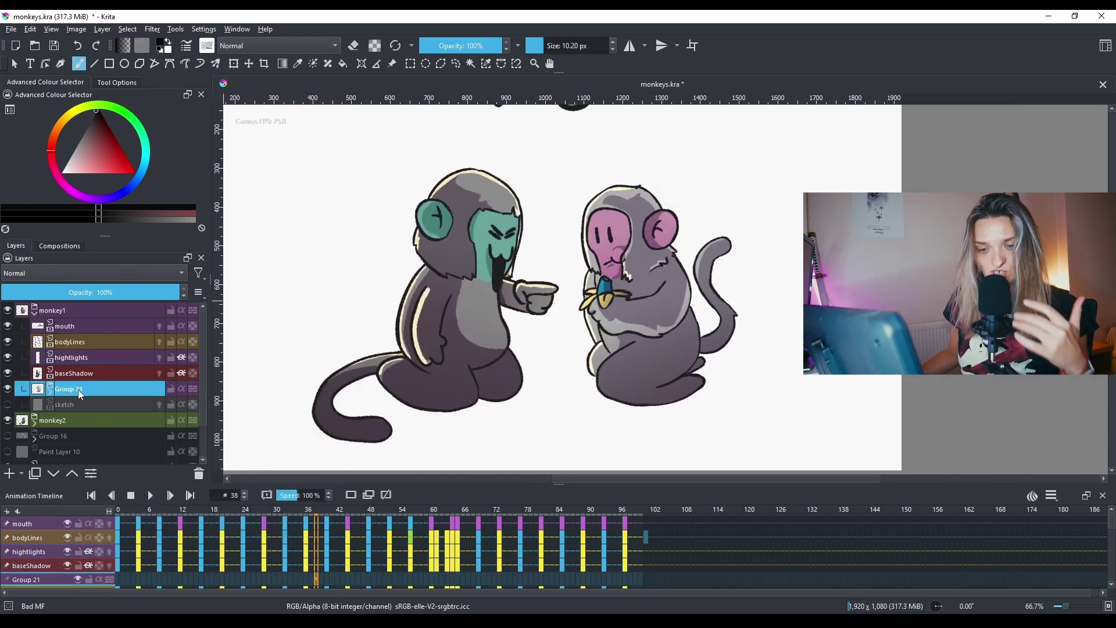
pyautogui.doubleClick(78, 390)
pyautogui.write('s')
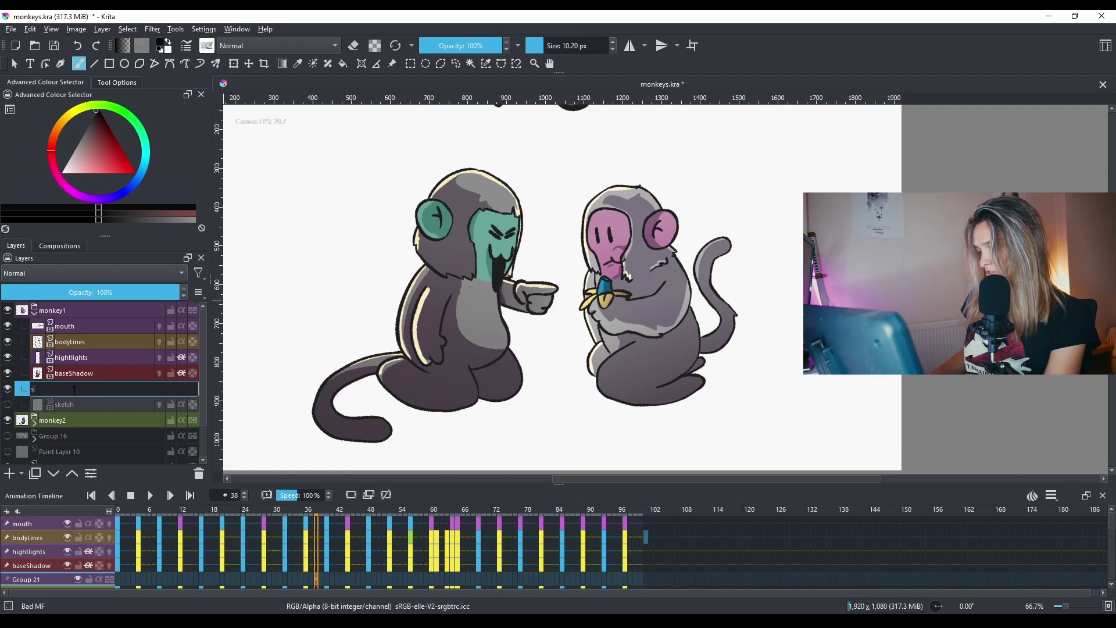
pyautogui.write('hadows')
pyautogui.press('Return')
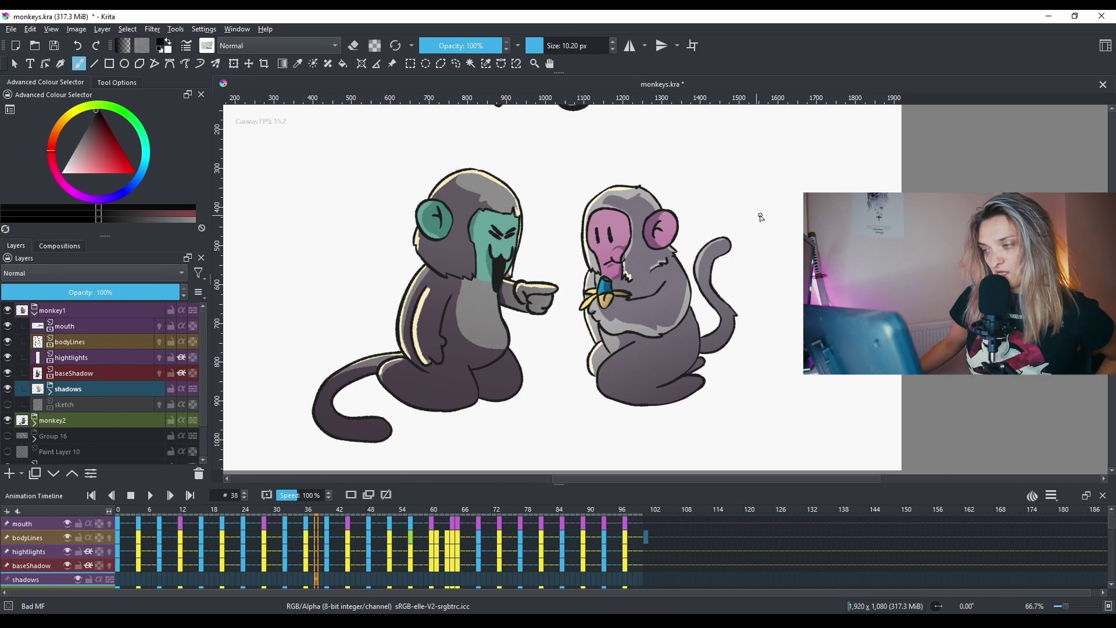
# Step: Expand the shadows group to examine its bananacolor, skincolor and bodycolor subgroups against a close view of the banana monkey
pyautogui.moveTo(647, 299)
pyautogui.mouseDown()
pyautogui.moveTo(606, 278)
pyautogui.moveTo(618, 291)
pyautogui.mouseUp()
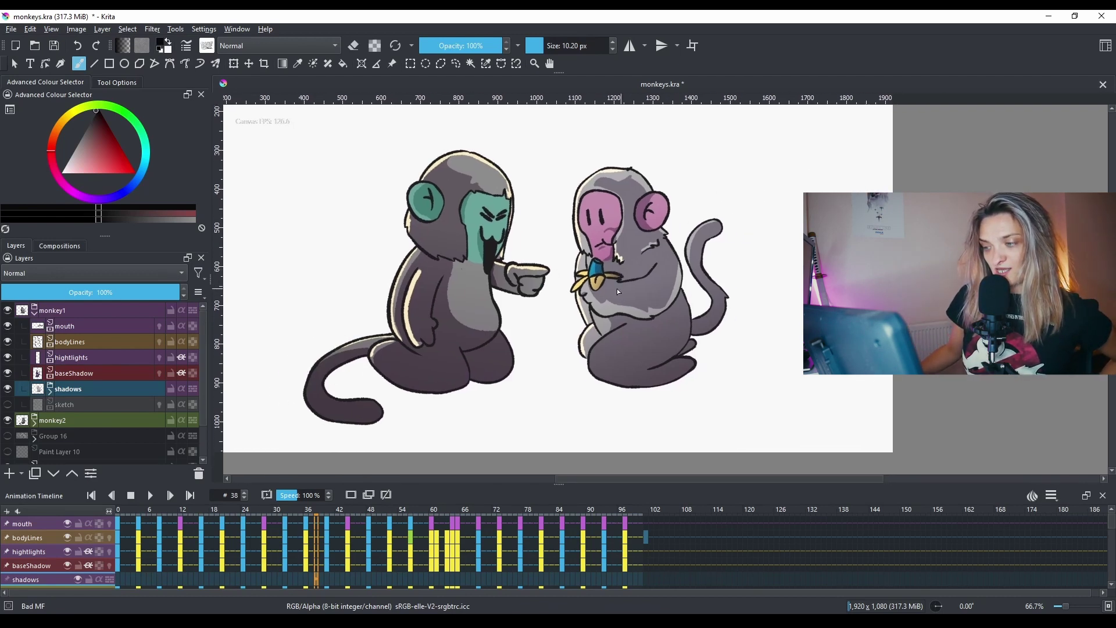
pyautogui.scroll(2, 603, 271)
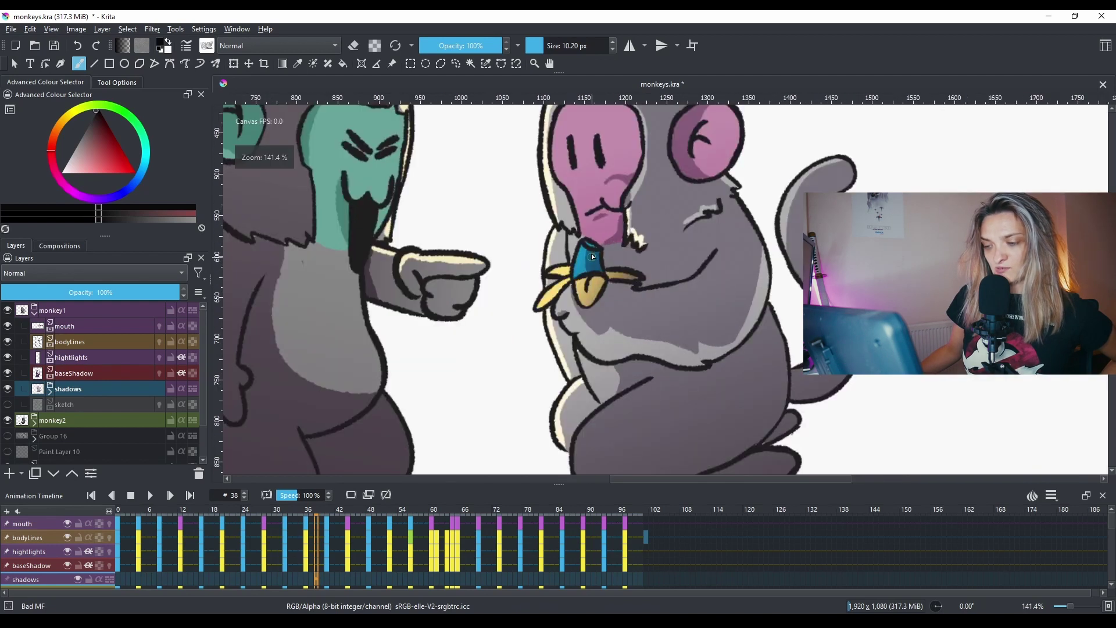
pyautogui.click(50, 391)
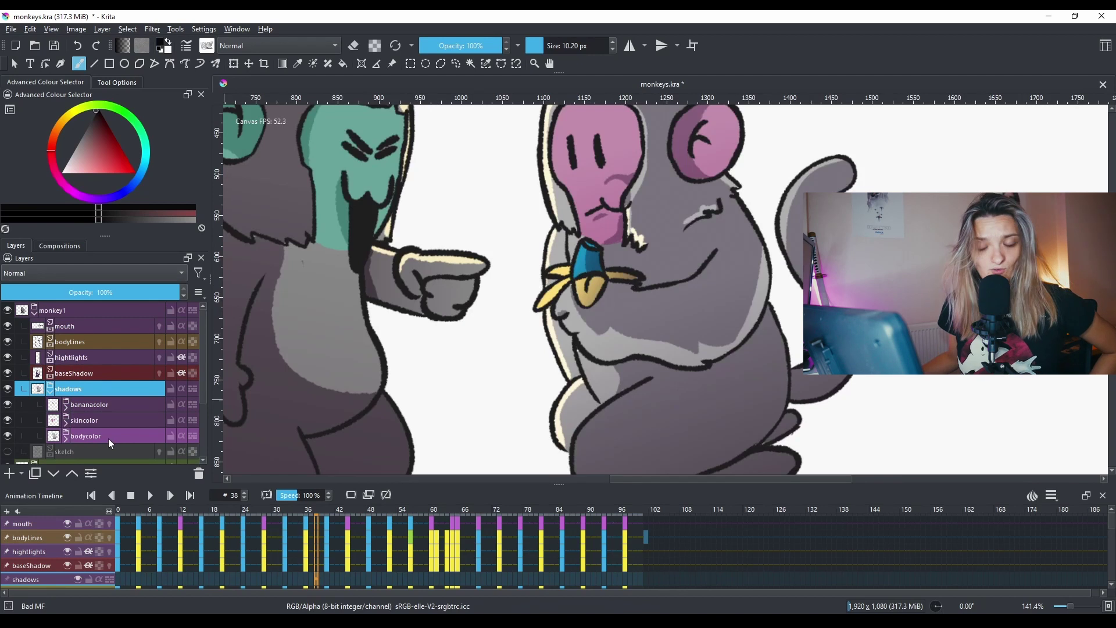
# Step: Set the baseShadow layer to 100% opacity with the Normal blending mode to expose its raw purple colour
pyautogui.click(91, 337)
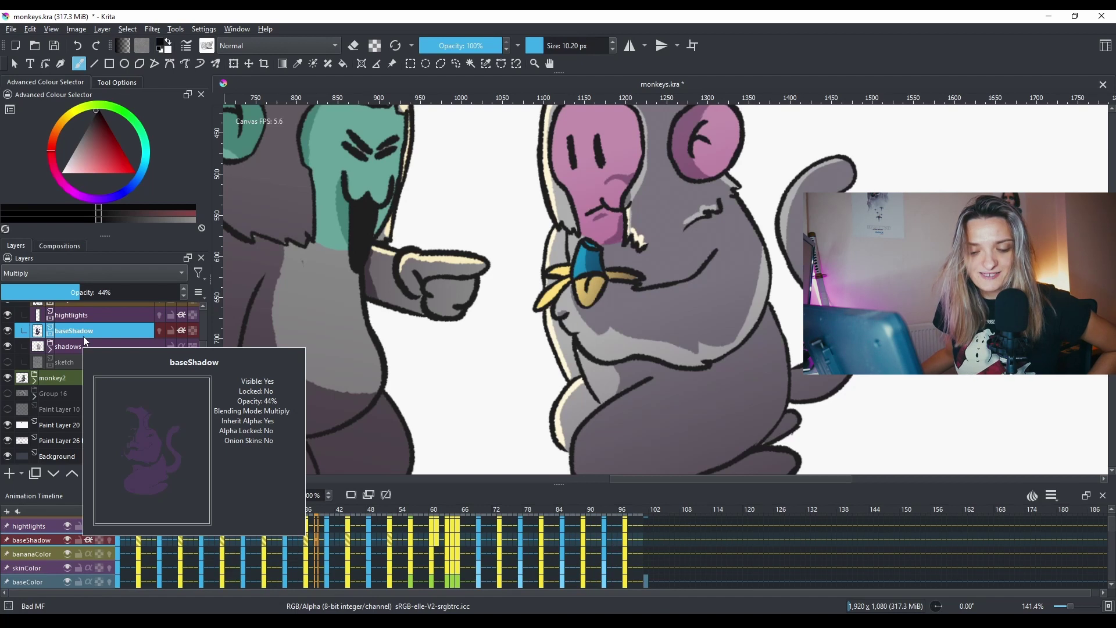
pyautogui.moveTo(93, 292)
pyautogui.mouseDown()
pyautogui.moveTo(172, 287)
pyautogui.moveTo(151, 291)
pyautogui.mouseUp()
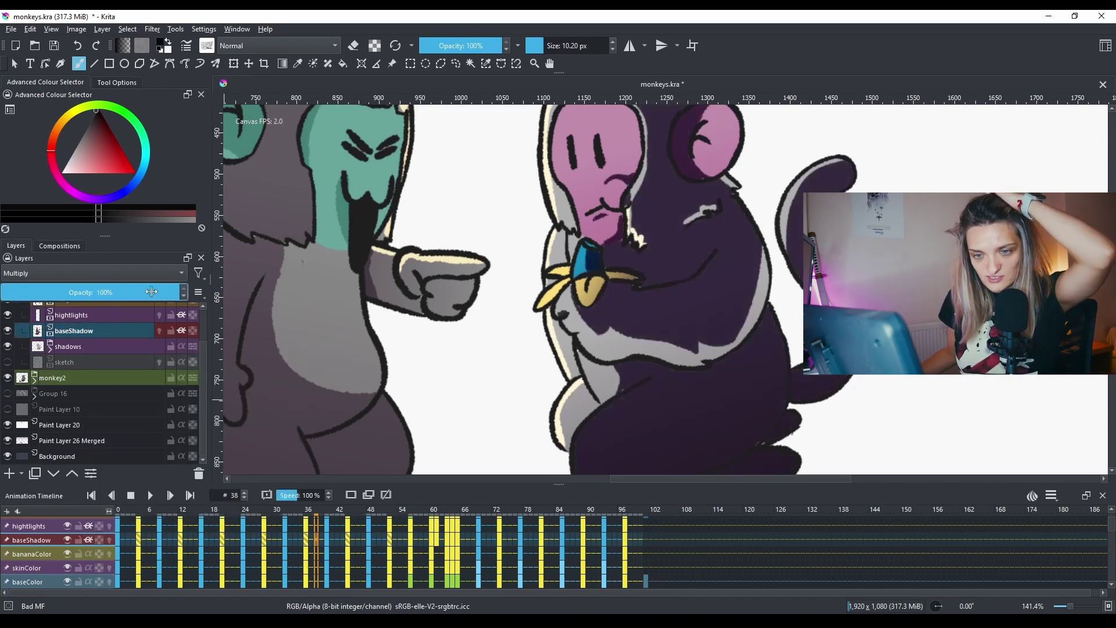
pyautogui.click(107, 272)
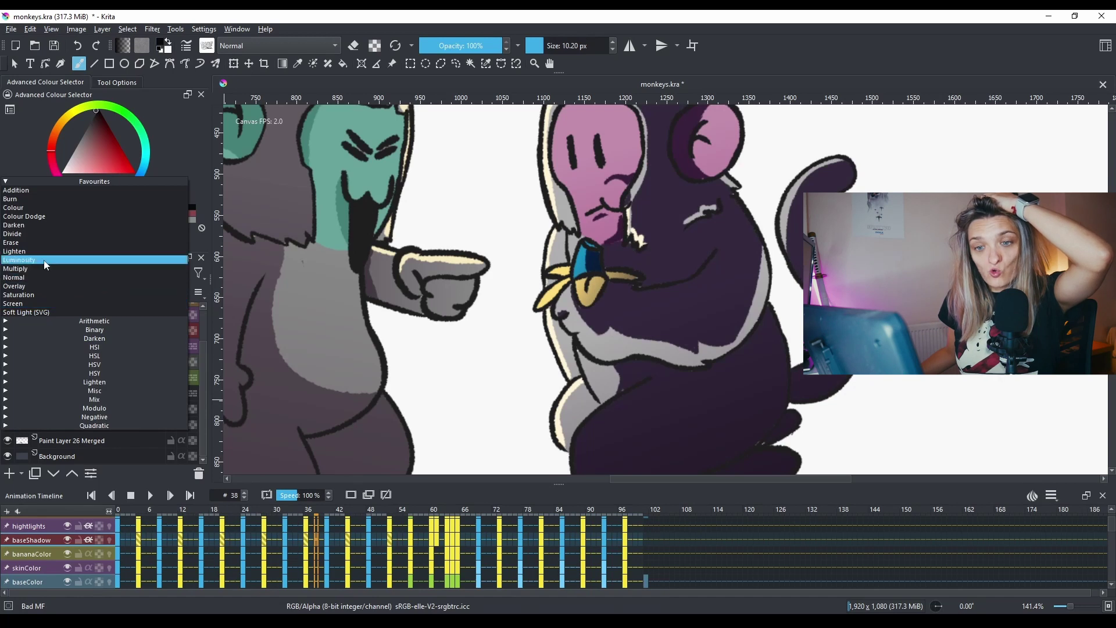
pyautogui.click(17, 277)
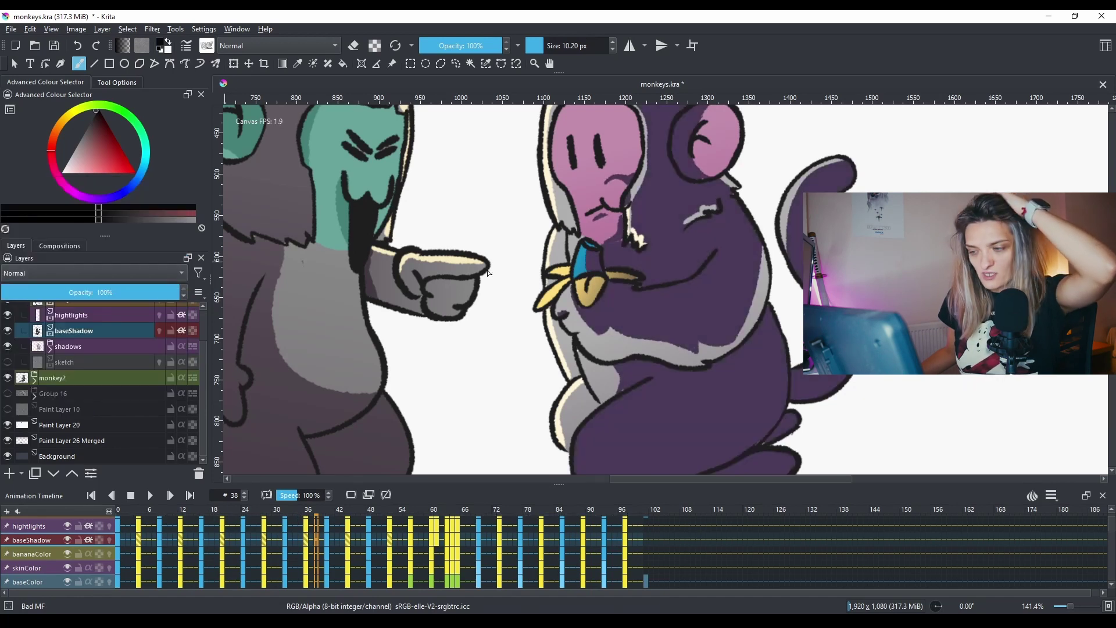
pyautogui.scroll(-2, 581, 296)
pyautogui.scroll(1, 692, 326)
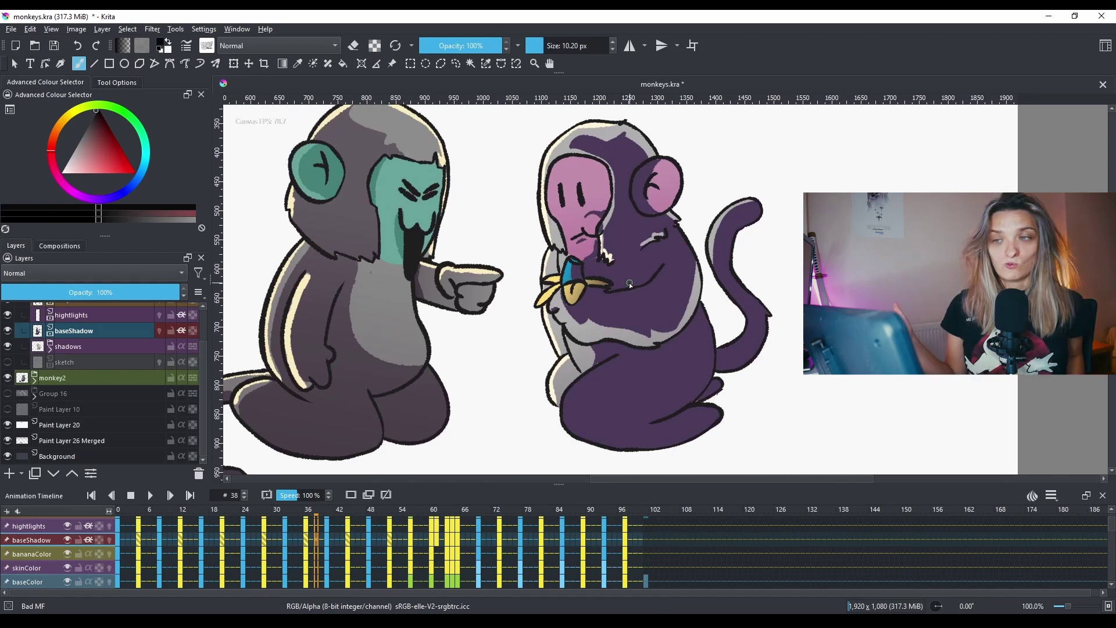
# Step: Play the animation with the whole scene in view and stop it at frame 60, where the arm is stretched out
pyautogui.scroll(-2, 629, 283)
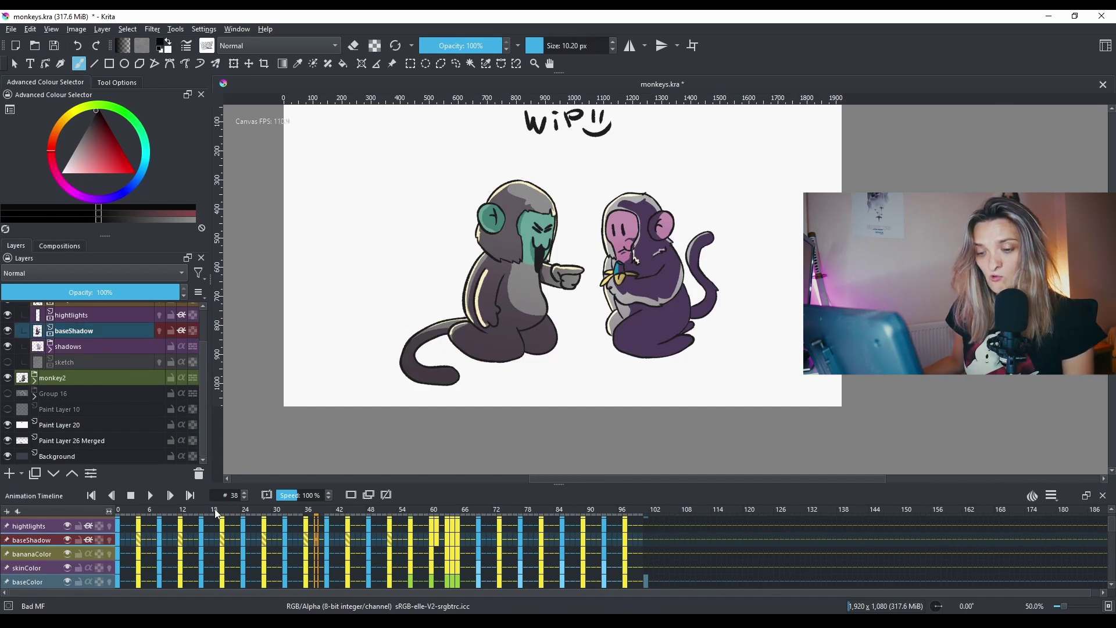
pyautogui.click(186, 512)
pyautogui.press('space')
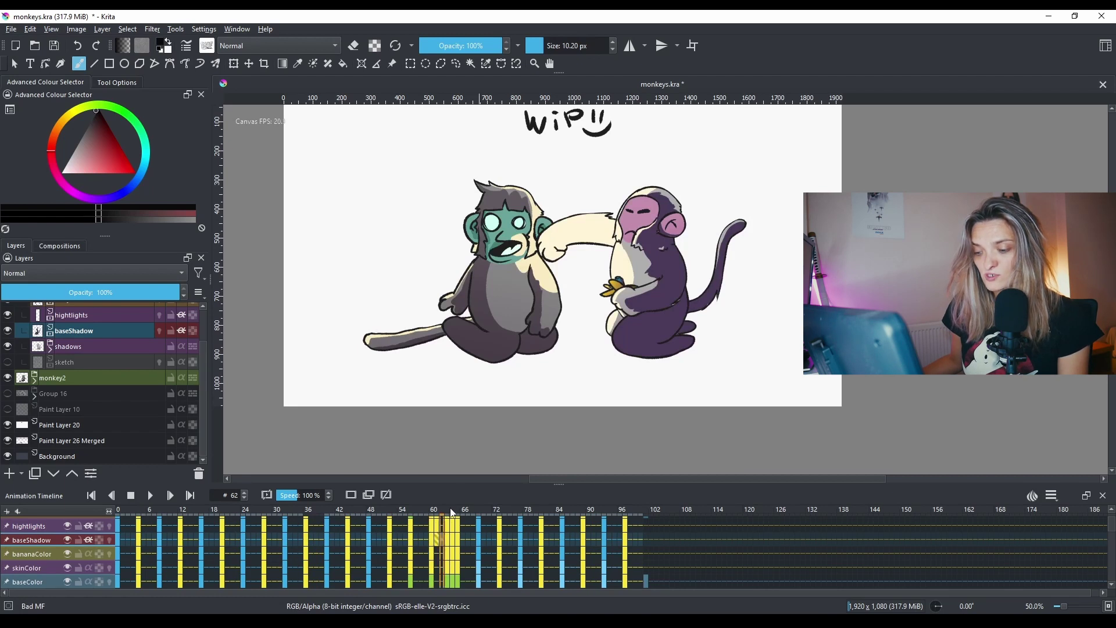
pyautogui.press('space')
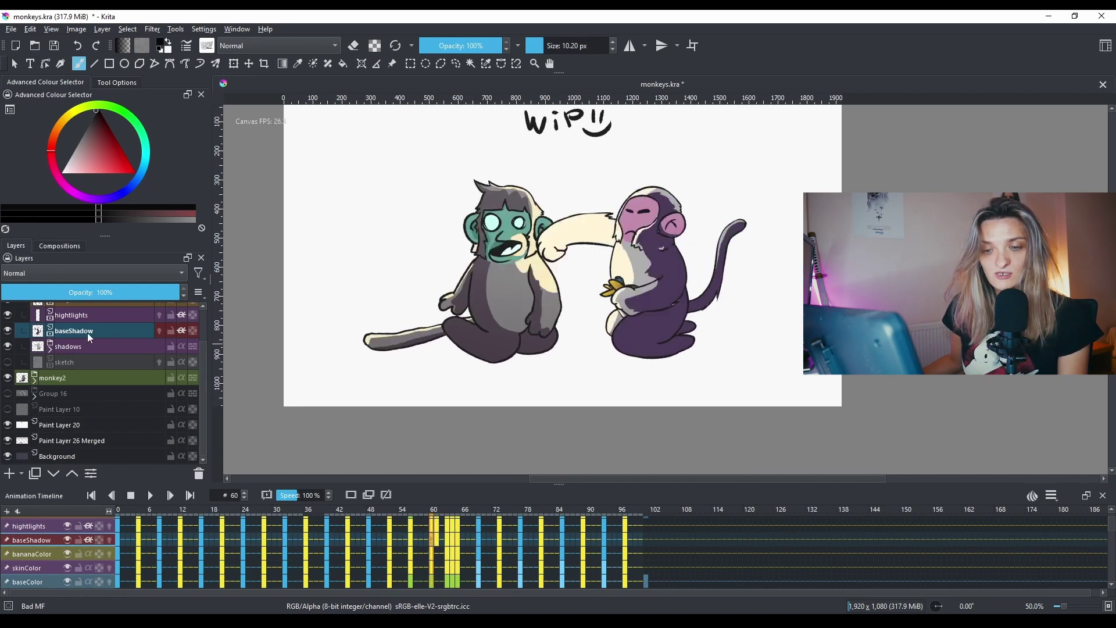
# Step: Reduce the baseShadow layer's opacity to 54% and try the Overlay blending mode on it
pyautogui.click(87, 332)
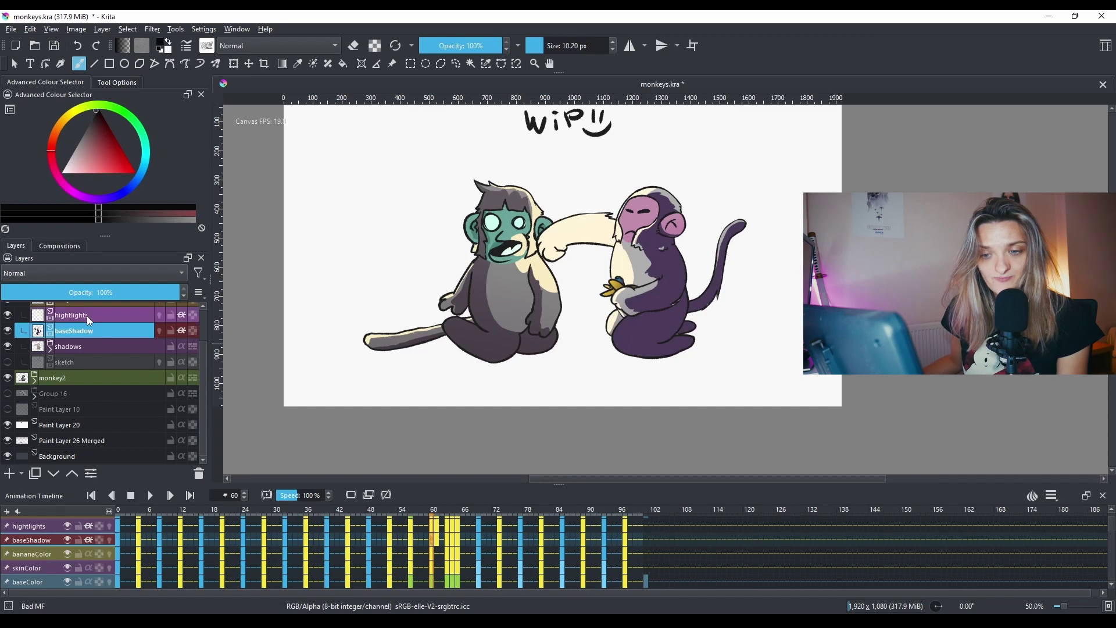
pyautogui.click(97, 293)
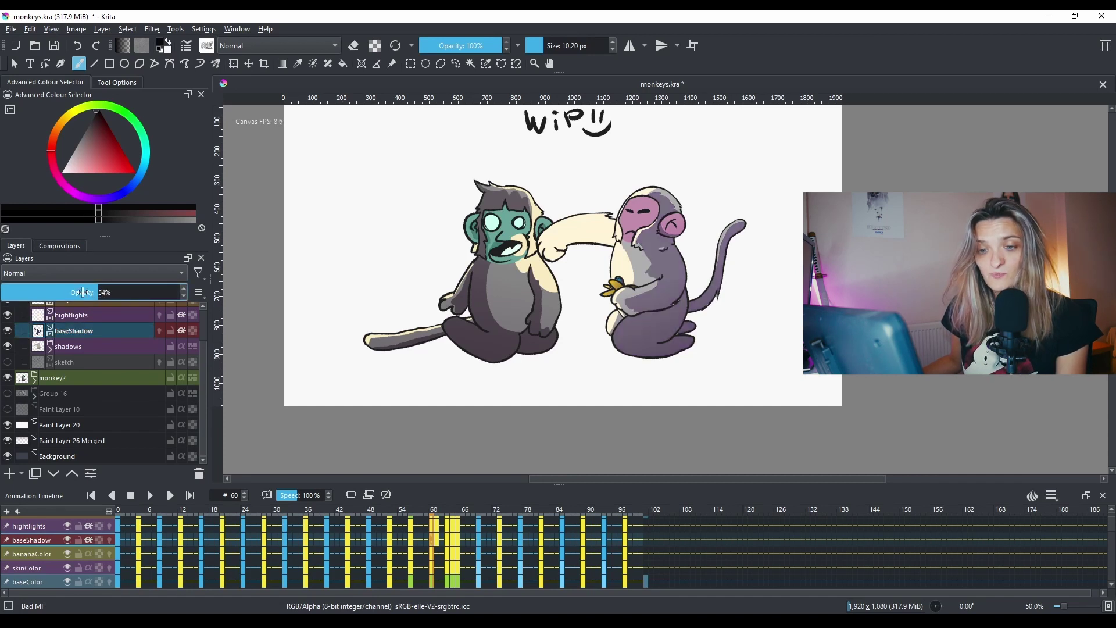
pyautogui.click(61, 273)
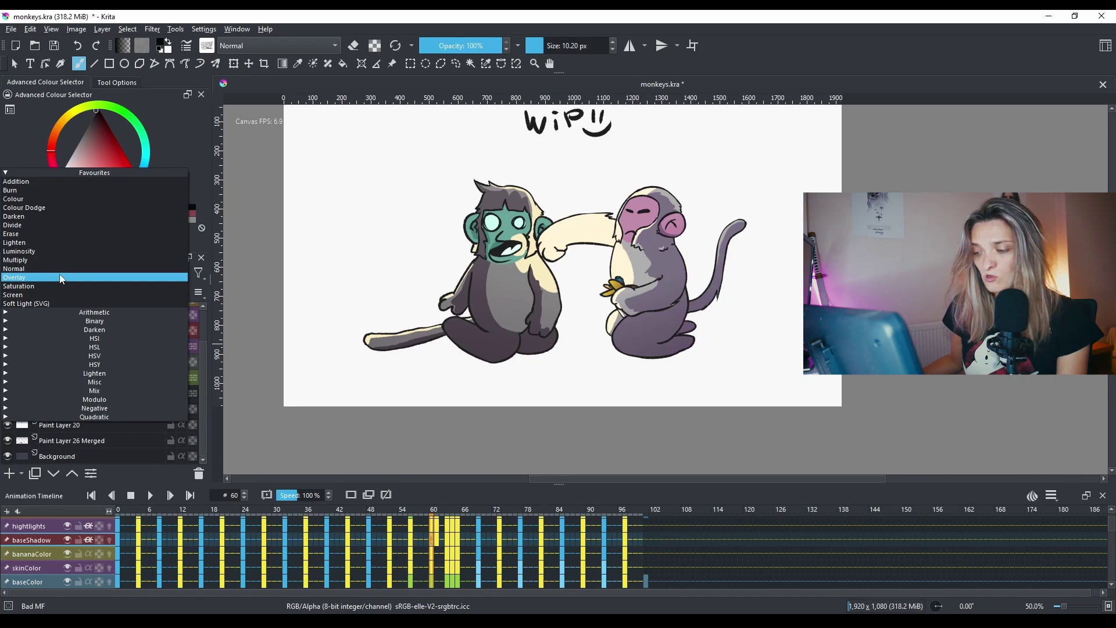
pyautogui.click(61, 278)
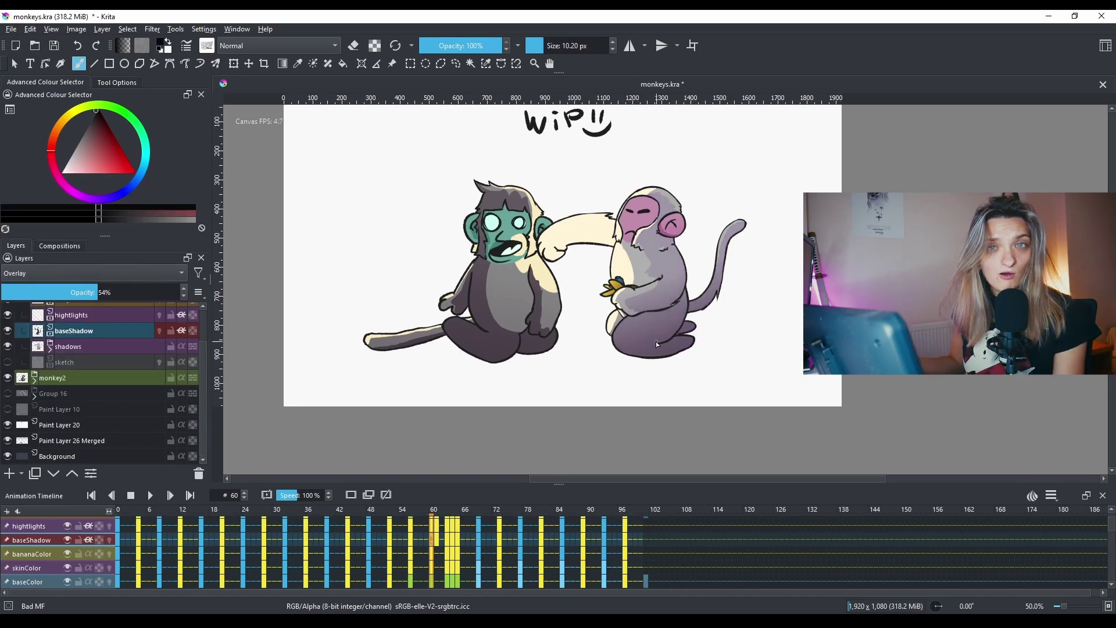
# Step: Set the baseShadow layer's blending mode to Multiply and its opacity to 52%
pyautogui.click(65, 272)
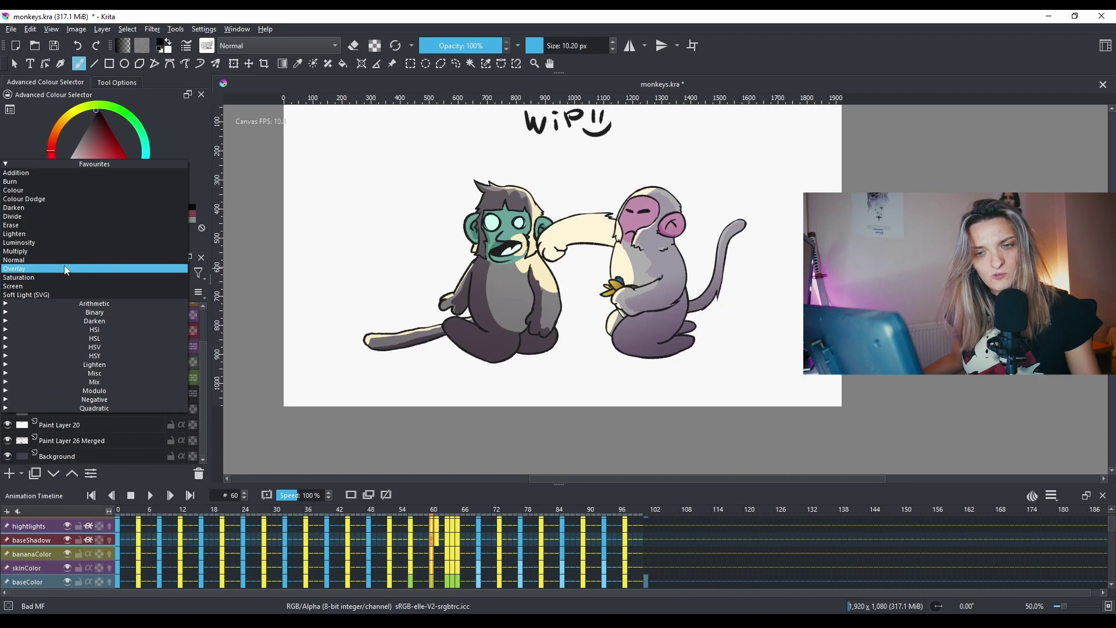
pyautogui.click(56, 253)
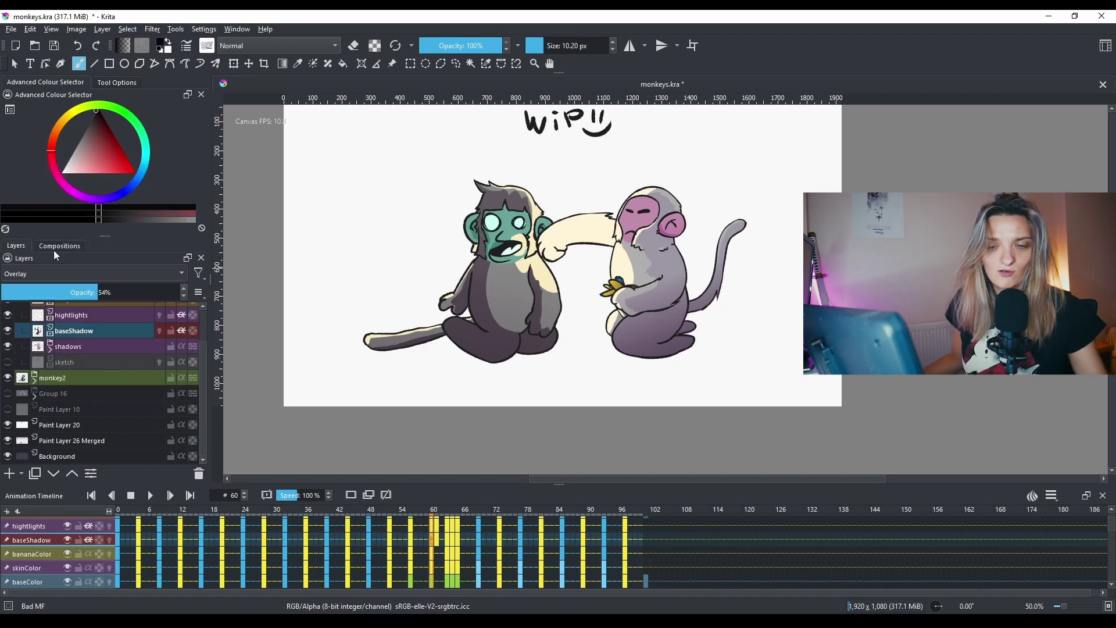
pyautogui.click(96, 292)
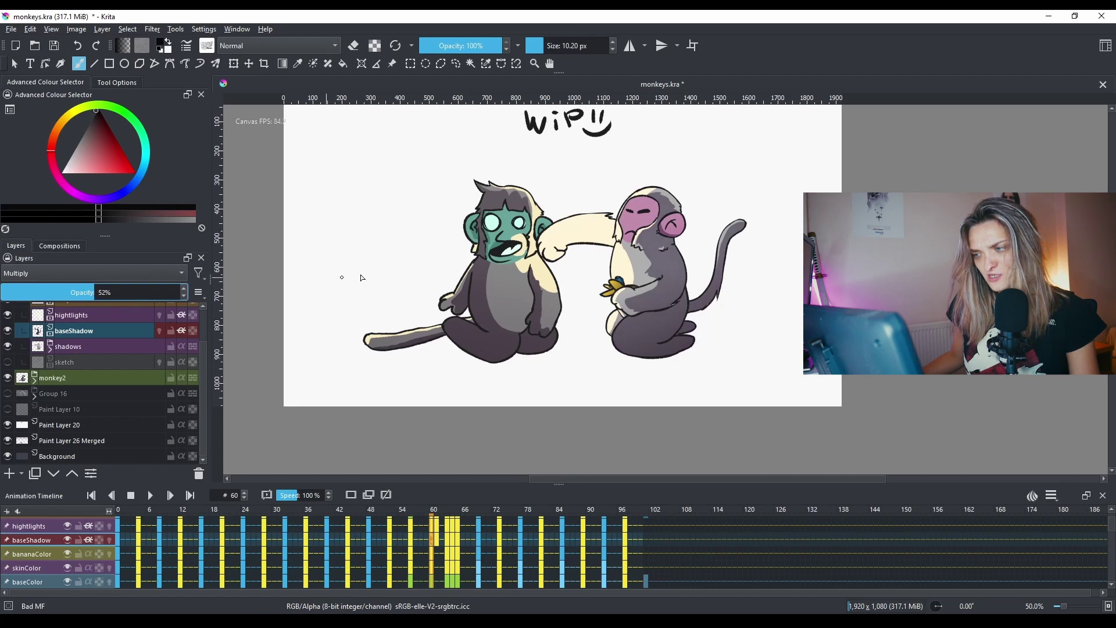
# Step: Hide Paint Layer 20 to show the monkeys against the dark background and look over the whole scene
pyautogui.moveTo(687, 239); pyautogui.dragTo(696, 294)
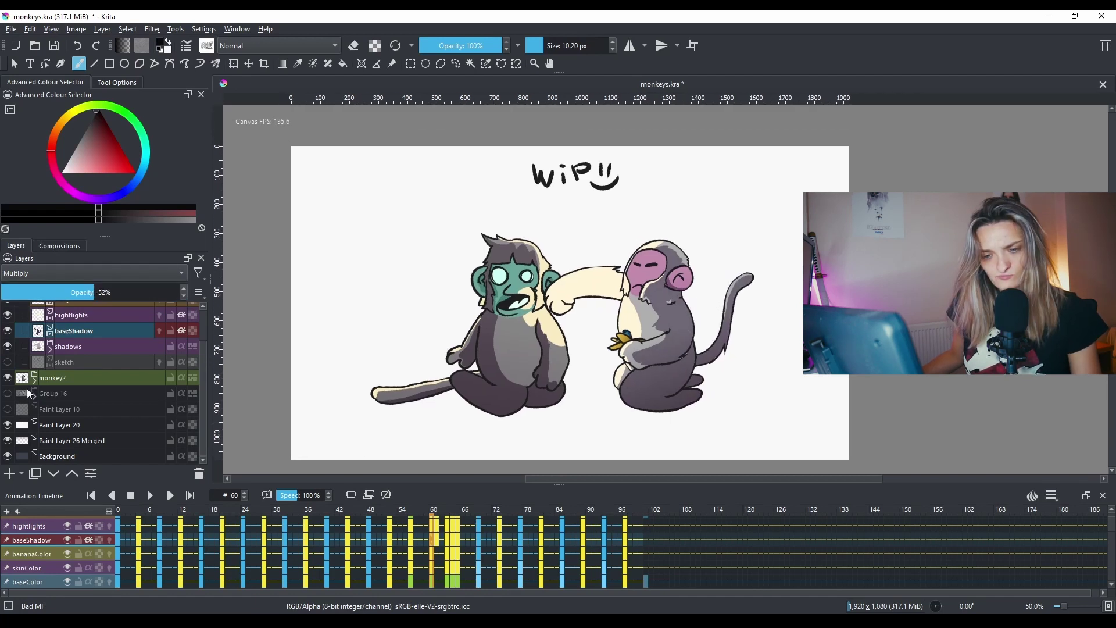
pyautogui.click(7, 426)
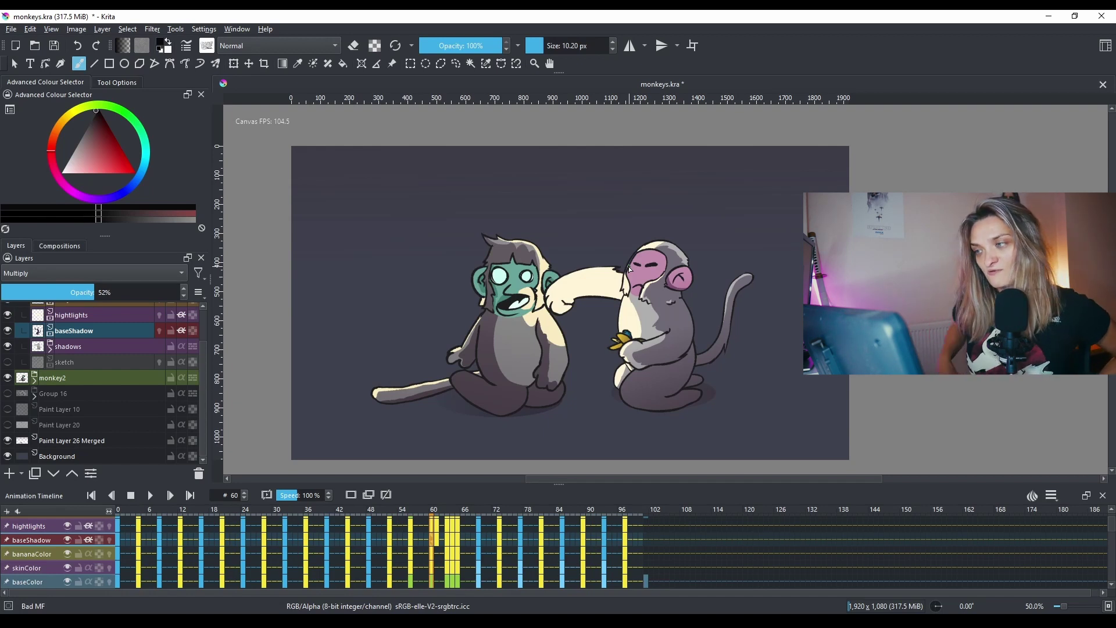
pyautogui.scroll(1, 629, 270)
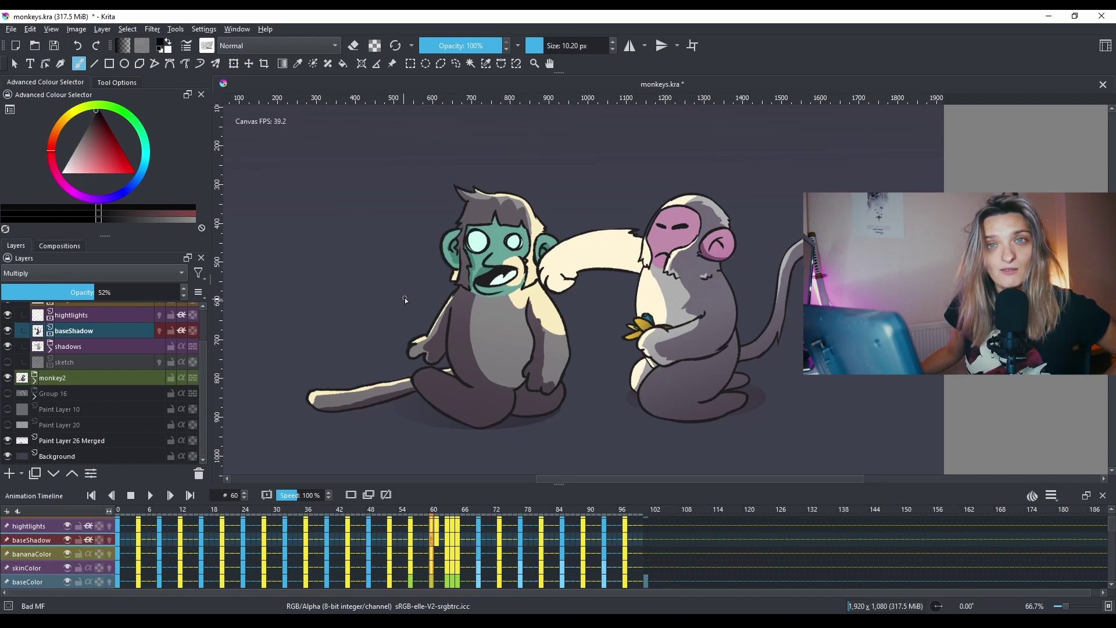
pyautogui.press('-')
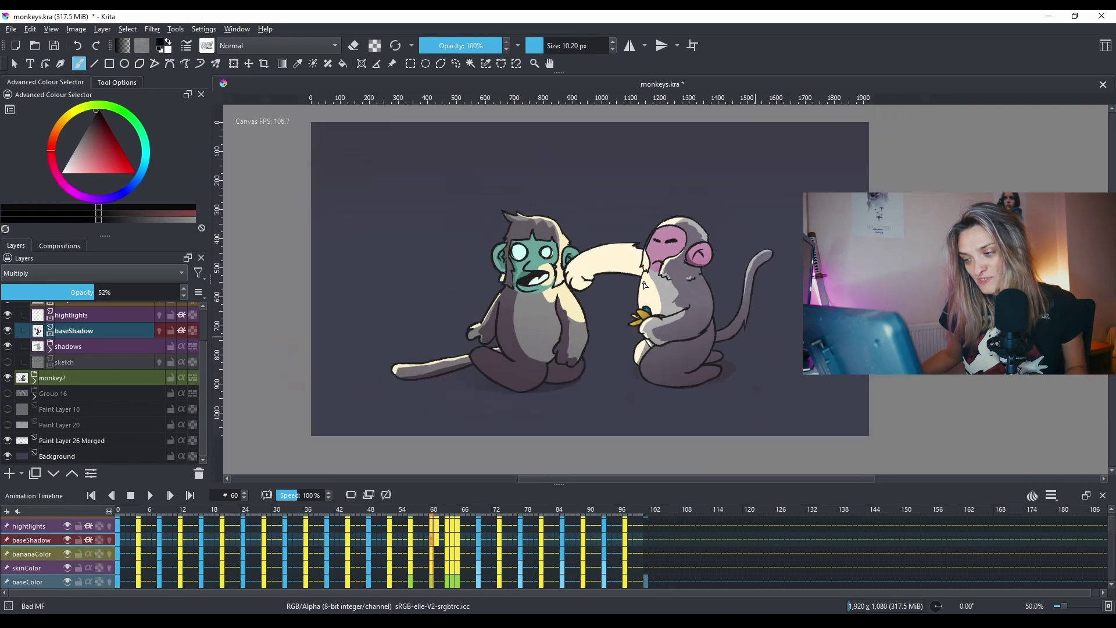
pyautogui.moveTo(606, 279); pyautogui.dragTo(681, 289)
pyautogui.scroll(1, 681, 289)
pyautogui.scroll(-1, 653, 278)
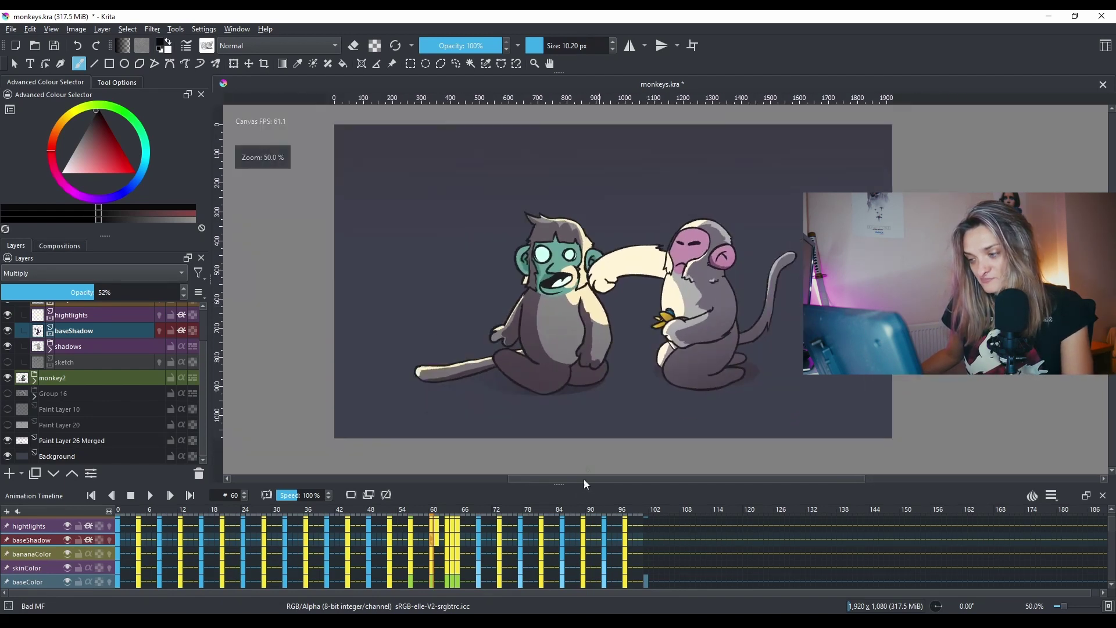
# Step: Scrub the timeline back to frame 24 to check the shaded monkeys on the dark background
pyautogui.click(476, 510)
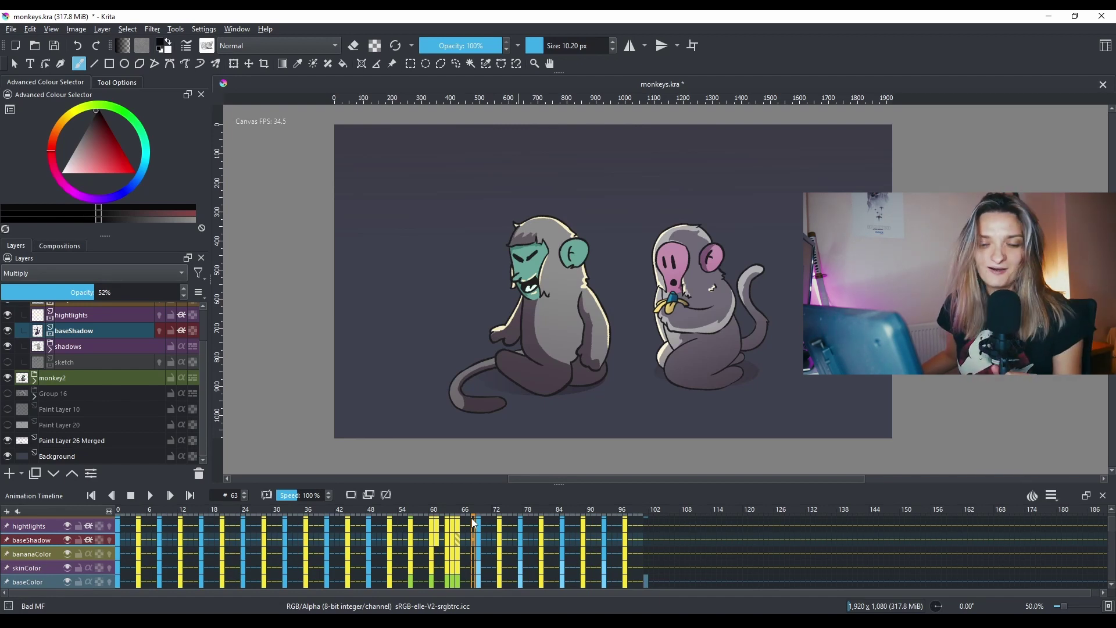
pyautogui.moveTo(474, 524)
pyautogui.mouseDown()
pyautogui.moveTo(124, 528)
pyautogui.moveTo(242, 531)
pyautogui.mouseUp()
pyautogui.scroll(1, 116, 367)
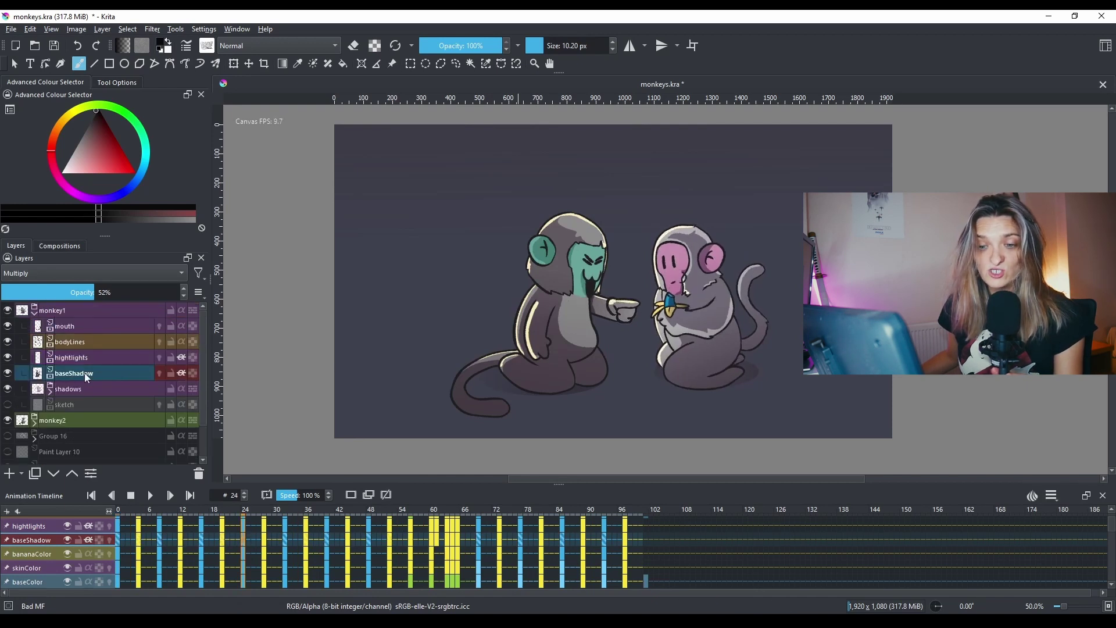
pyautogui.moveTo(100, 326)
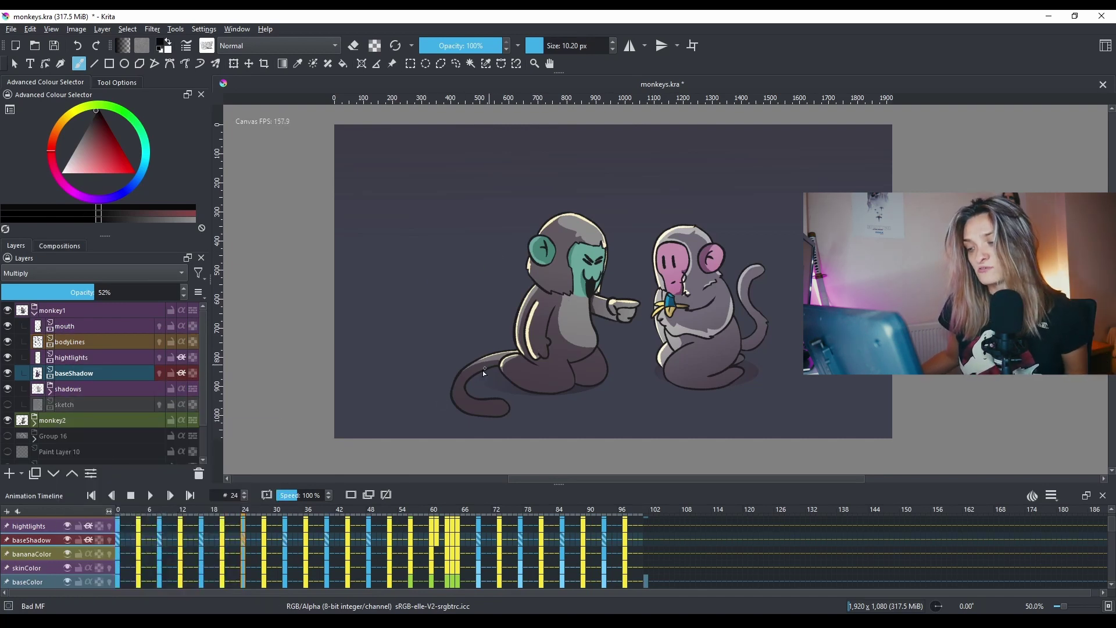
# Step: Select the monkey2 group and compare the start of the animation at frame 0 with its end at frame 99
pyautogui.click(48, 423)
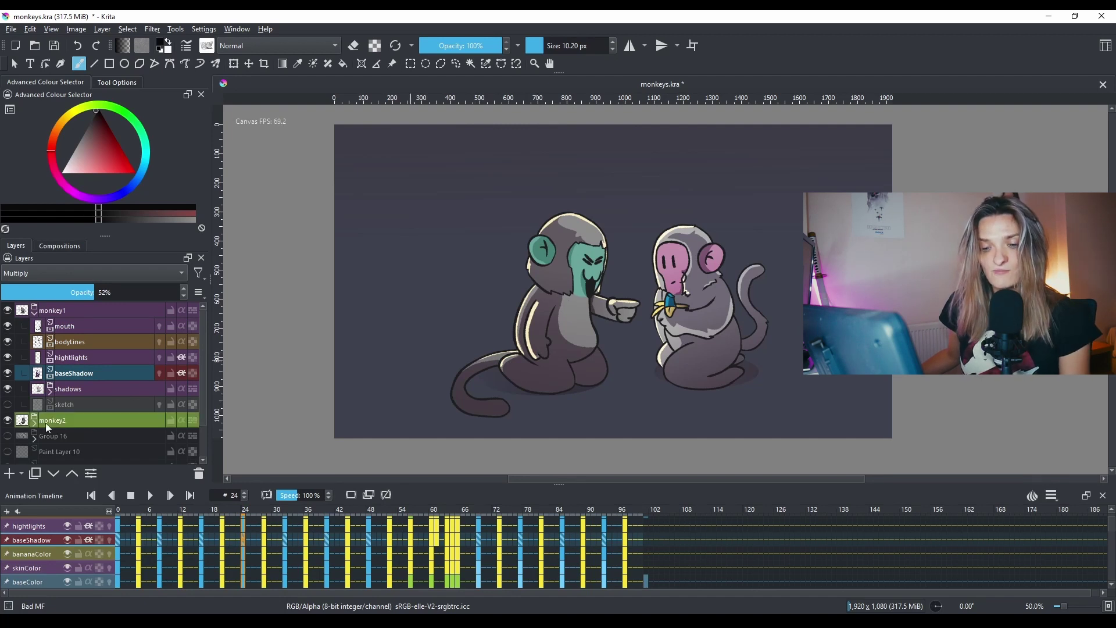
pyautogui.click(120, 509)
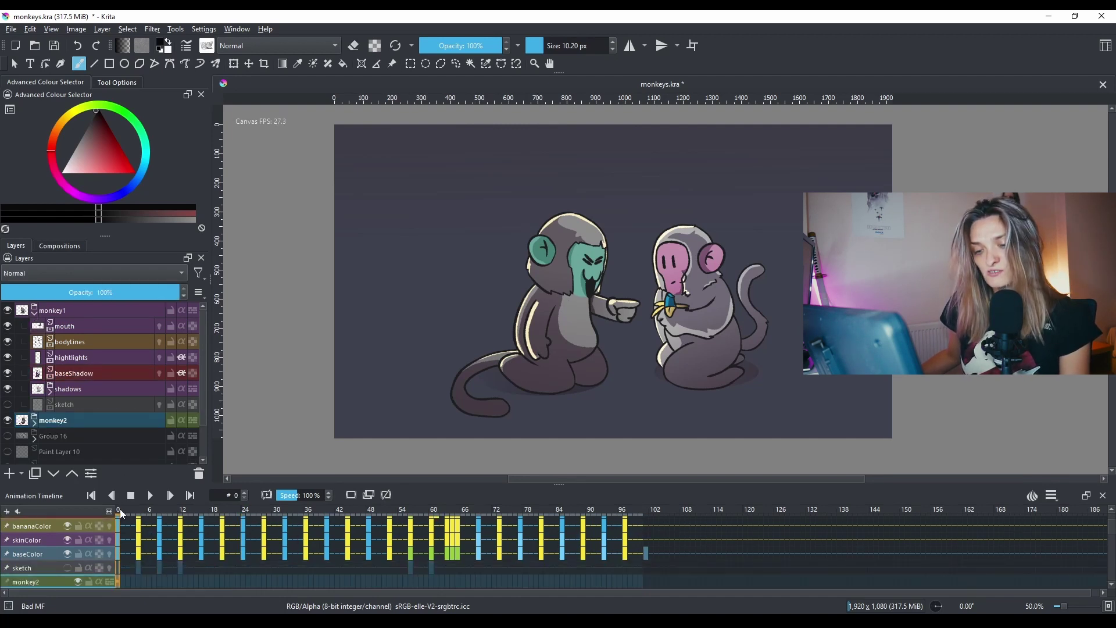
pyautogui.click(636, 511)
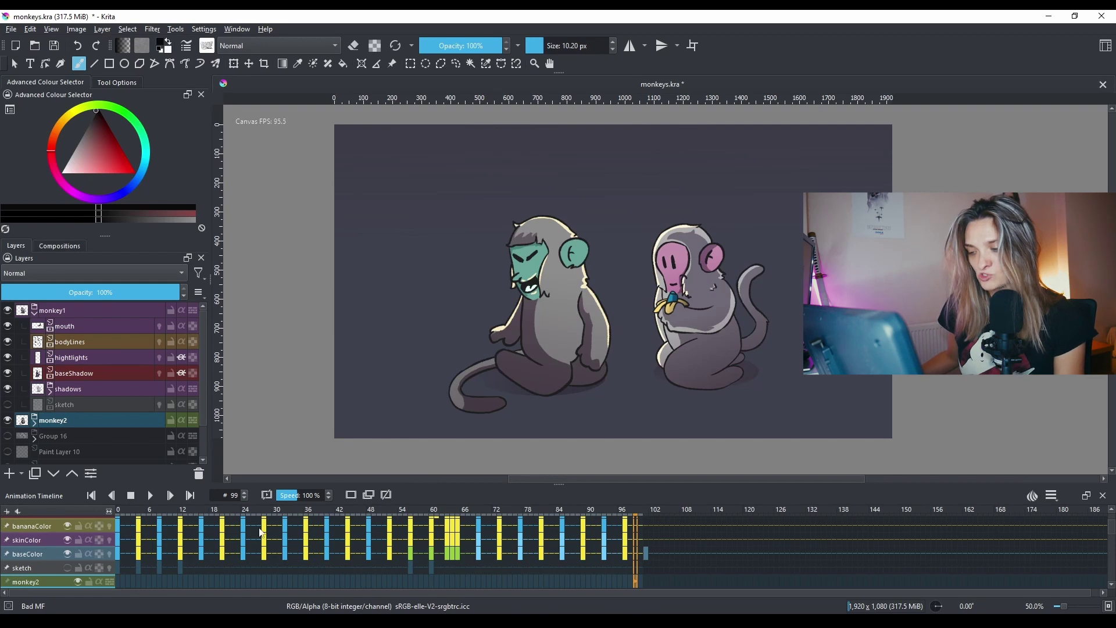
# Step: Recheck the animation's loop point by viewing frame 0 and returning to frame 99
pyautogui.click(118, 511)
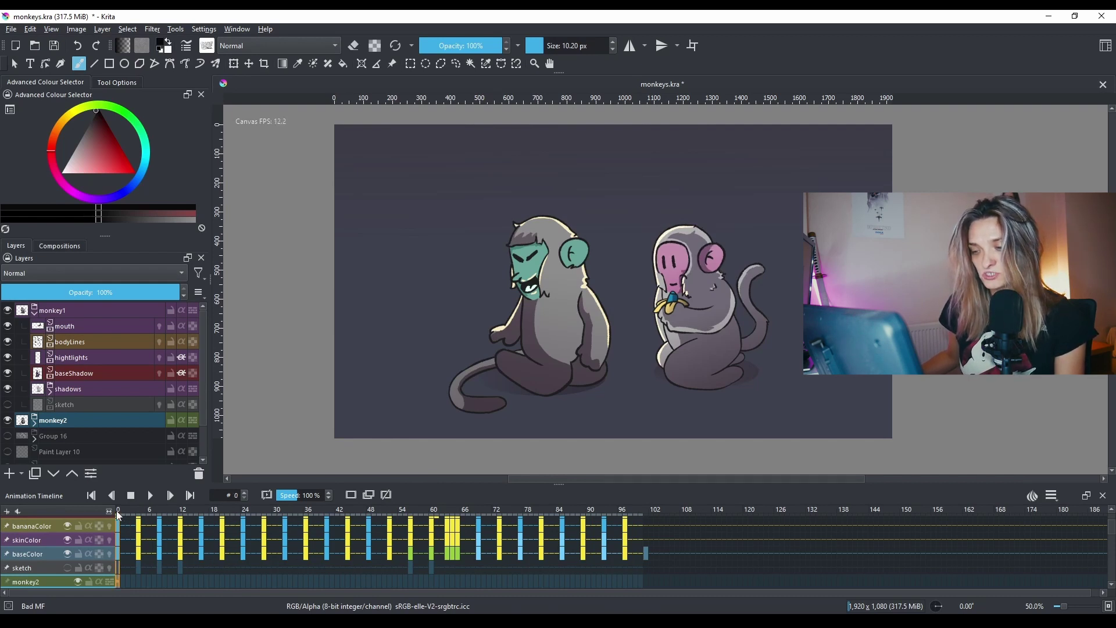
pyautogui.click(638, 509)
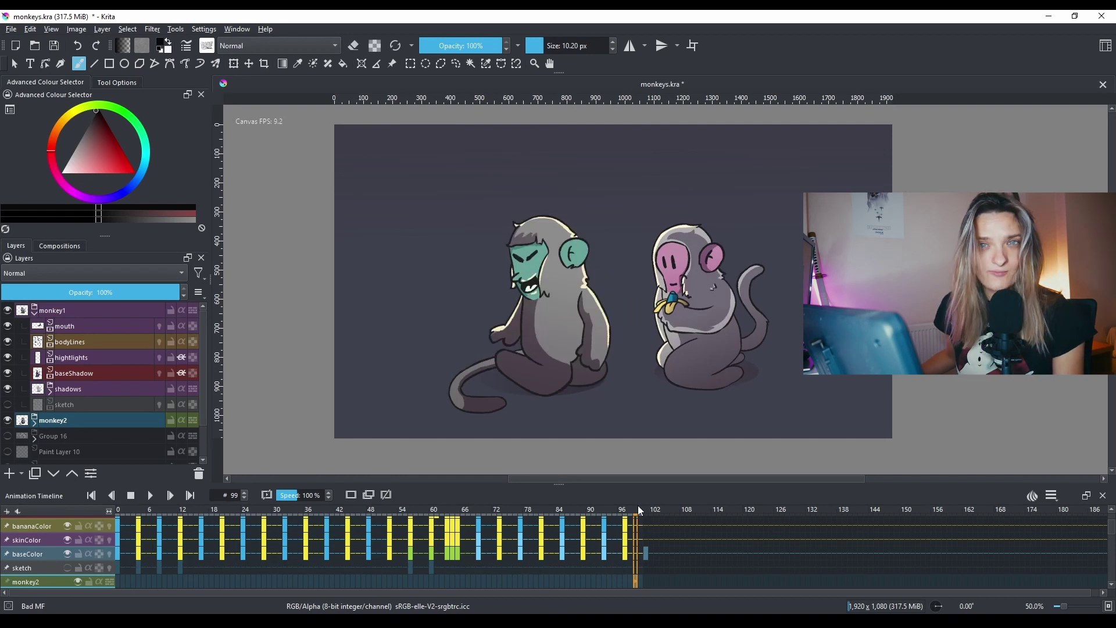
pyautogui.moveTo(701, 316); pyautogui.dragTo(668, 321)
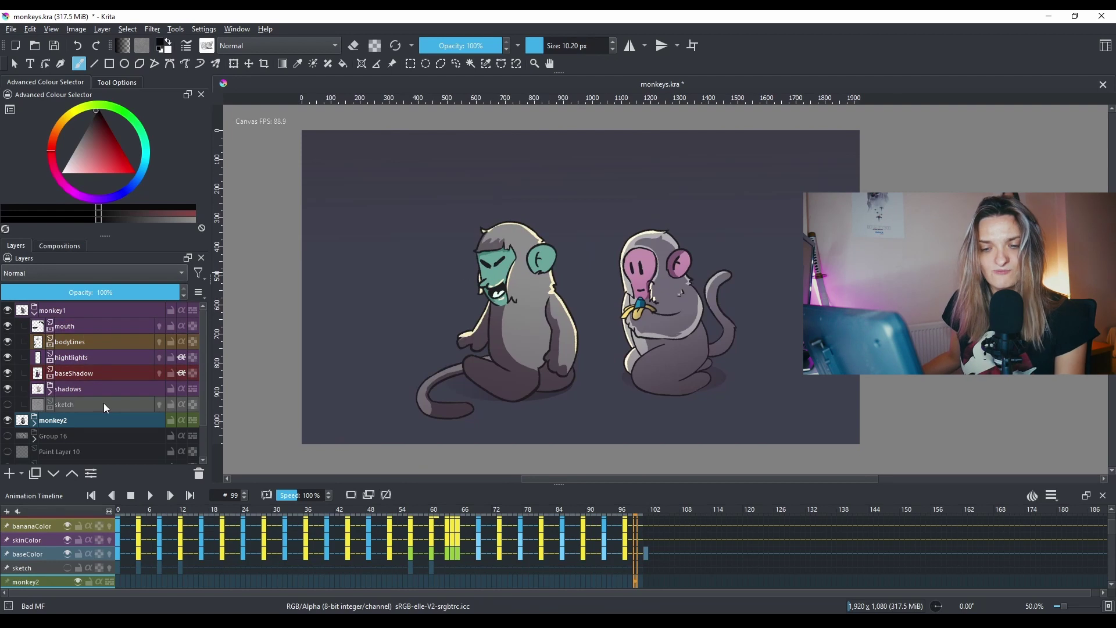
# Step: Check the baseShadow layer's properties, select the hightlights layer and play back the shaded animation of both monkeys
pyautogui.moveTo(99, 376)
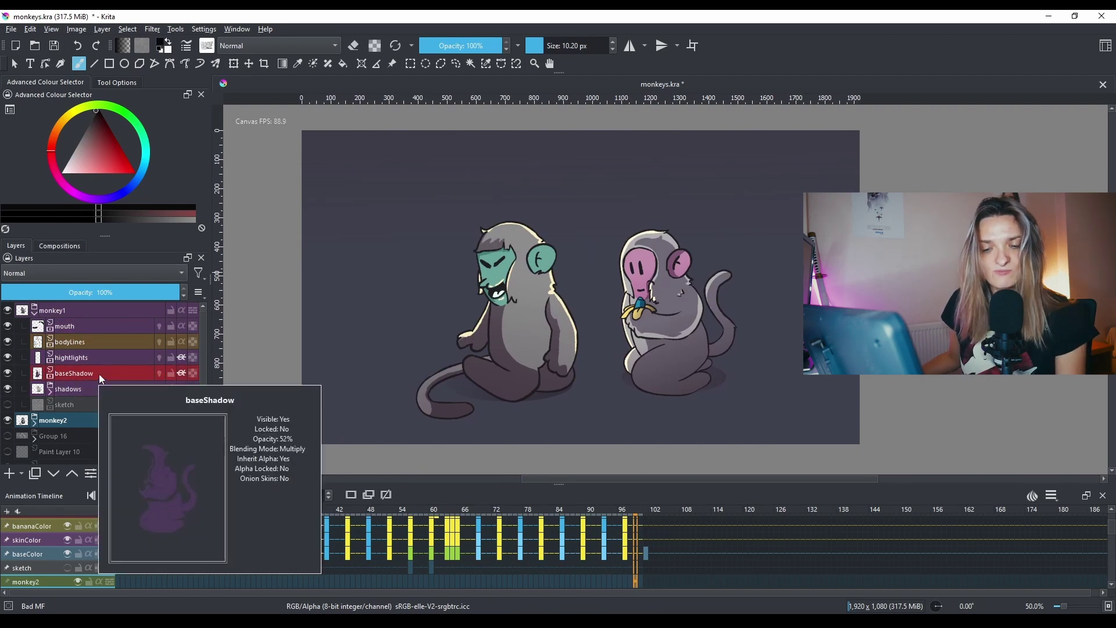
pyautogui.click(90, 358)
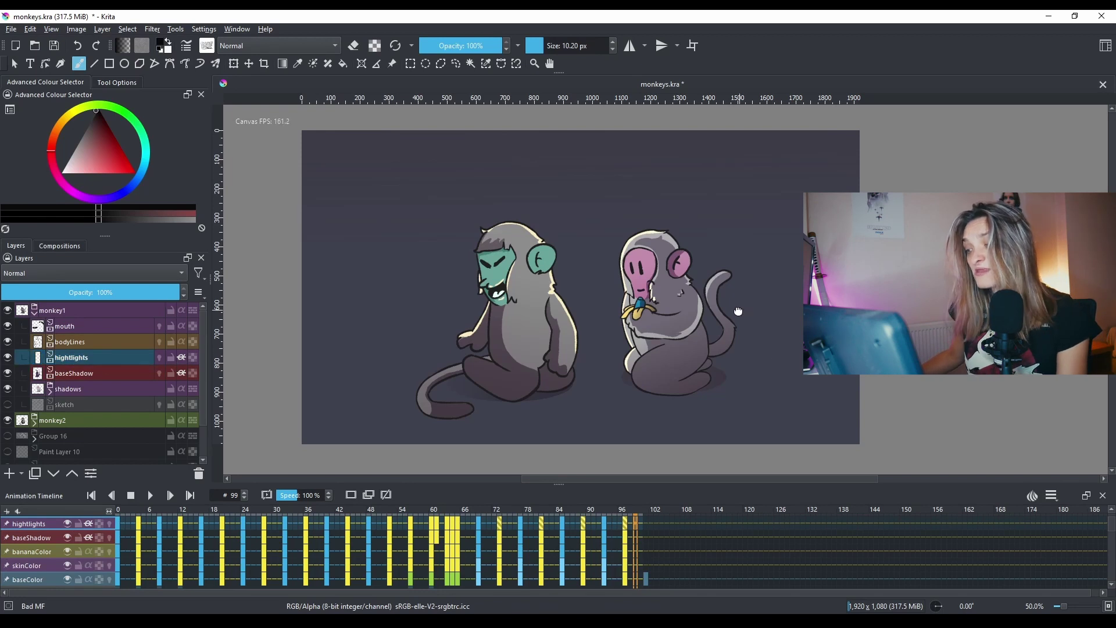
pyautogui.moveTo(738, 311); pyautogui.dragTo(750, 296)
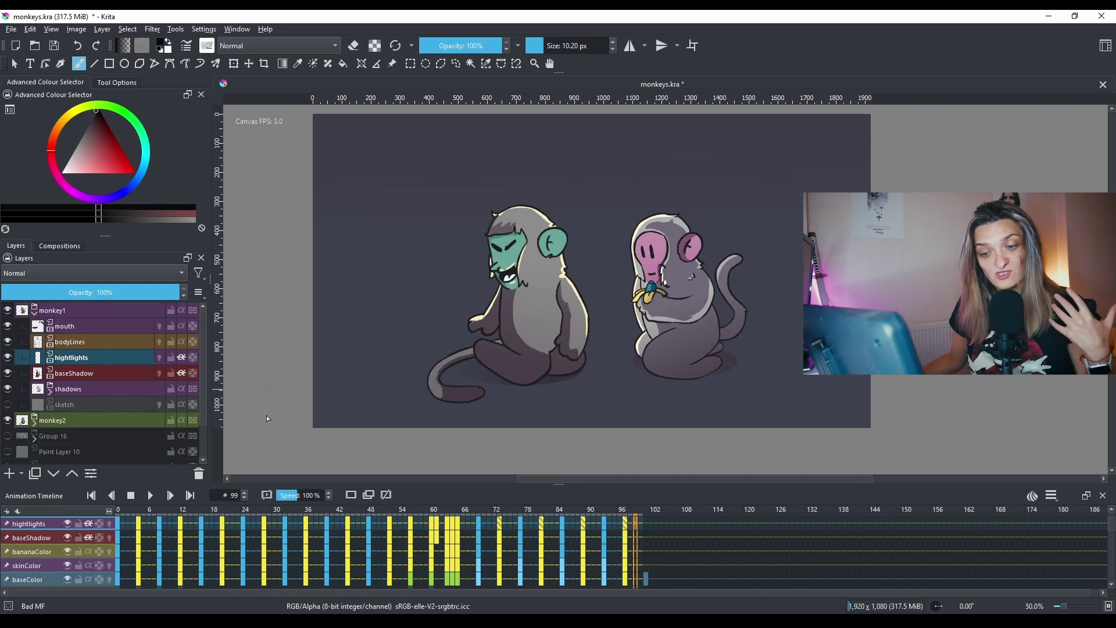
pyautogui.click(150, 495)
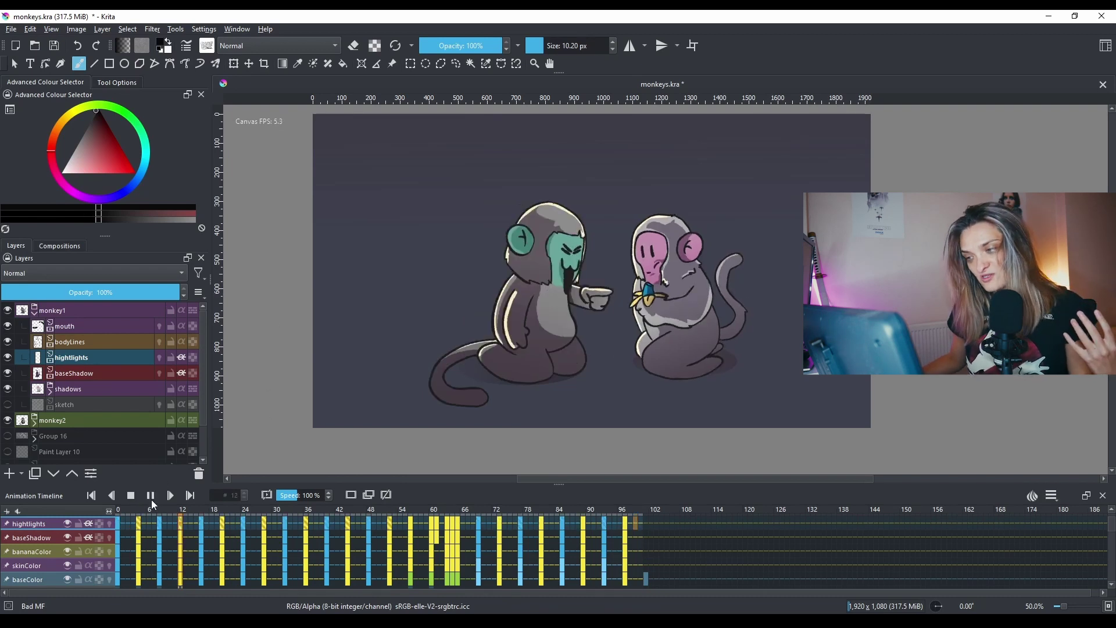